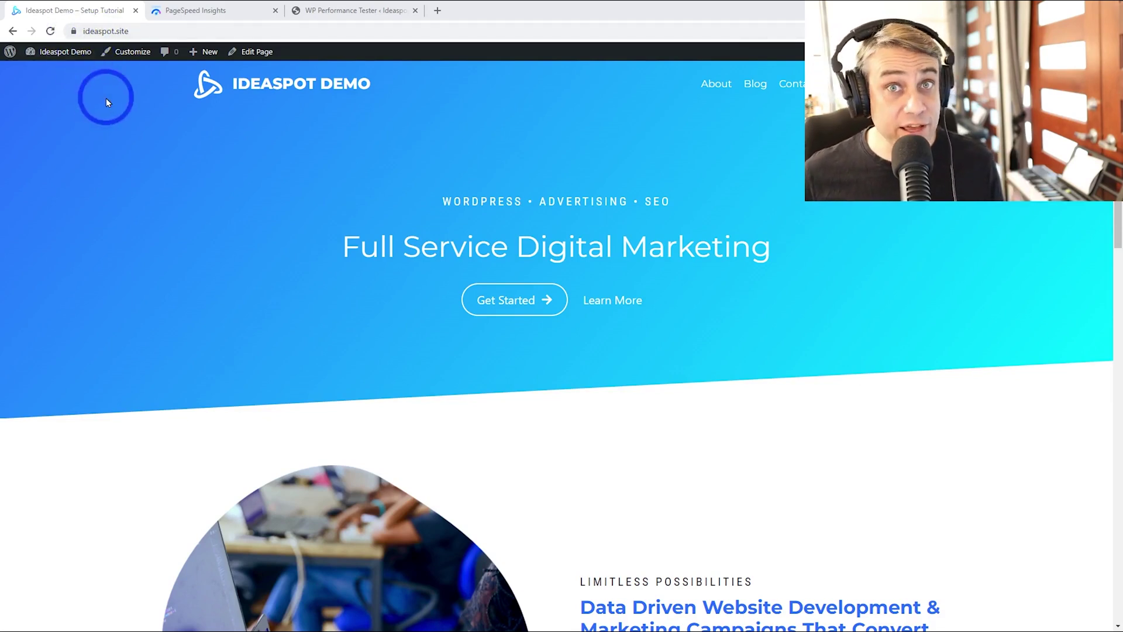
# Step: Check the PageSpeed score of 99 and the 1.021-second WordPress Performance result, then go back to the first tab
pyautogui.click(189, 10)
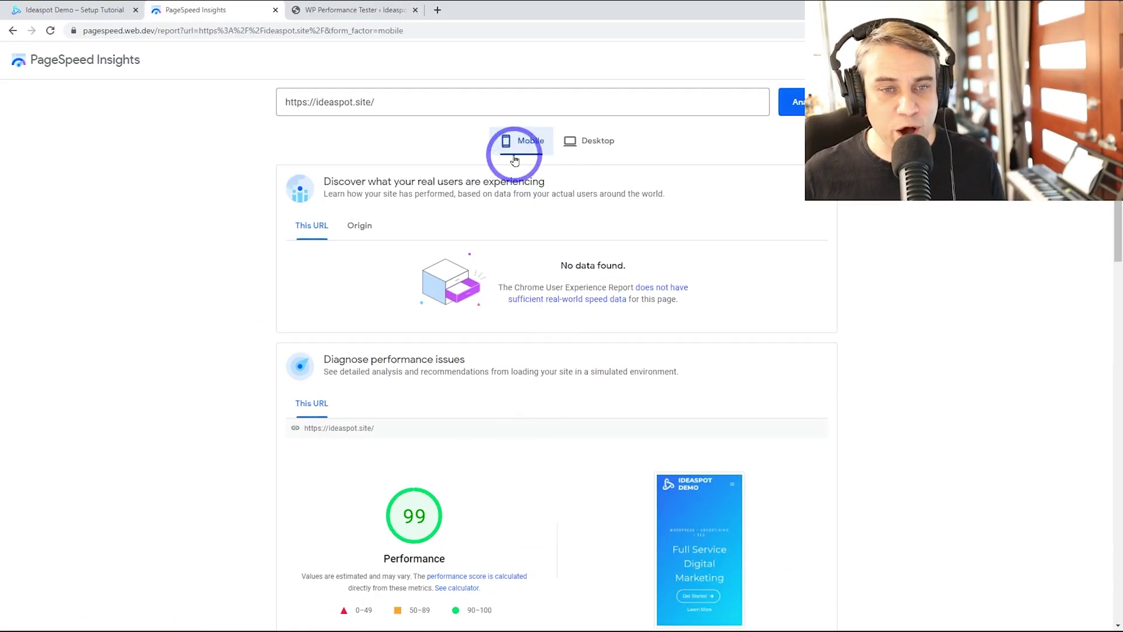
pyautogui.click(360, 7)
pyautogui.moveTo(426, 386)
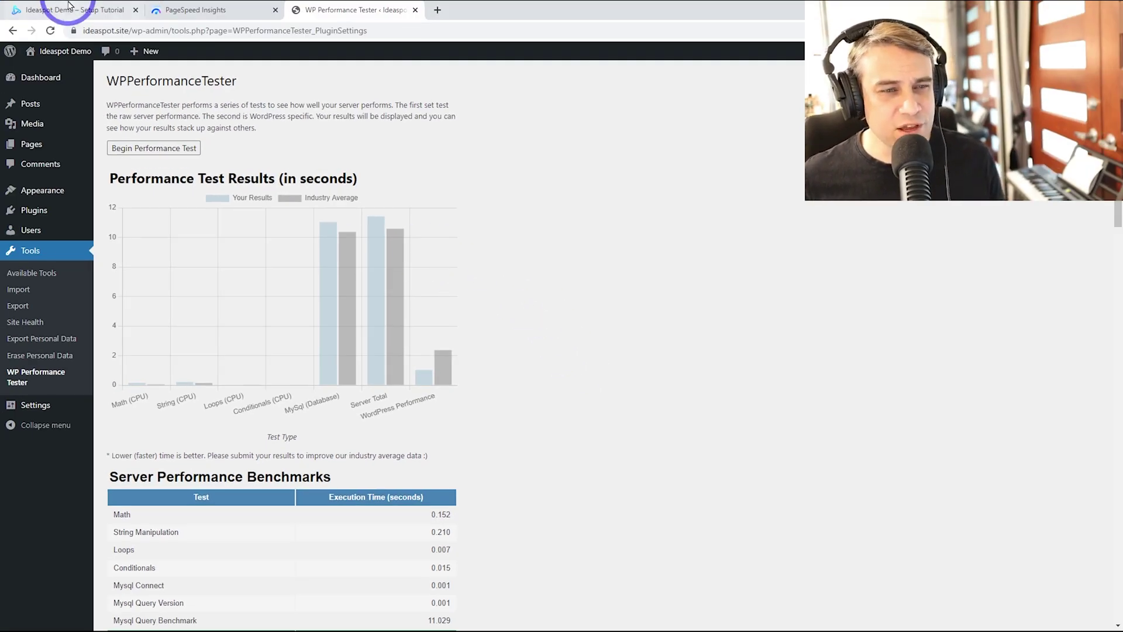
pyautogui.click(67, 5)
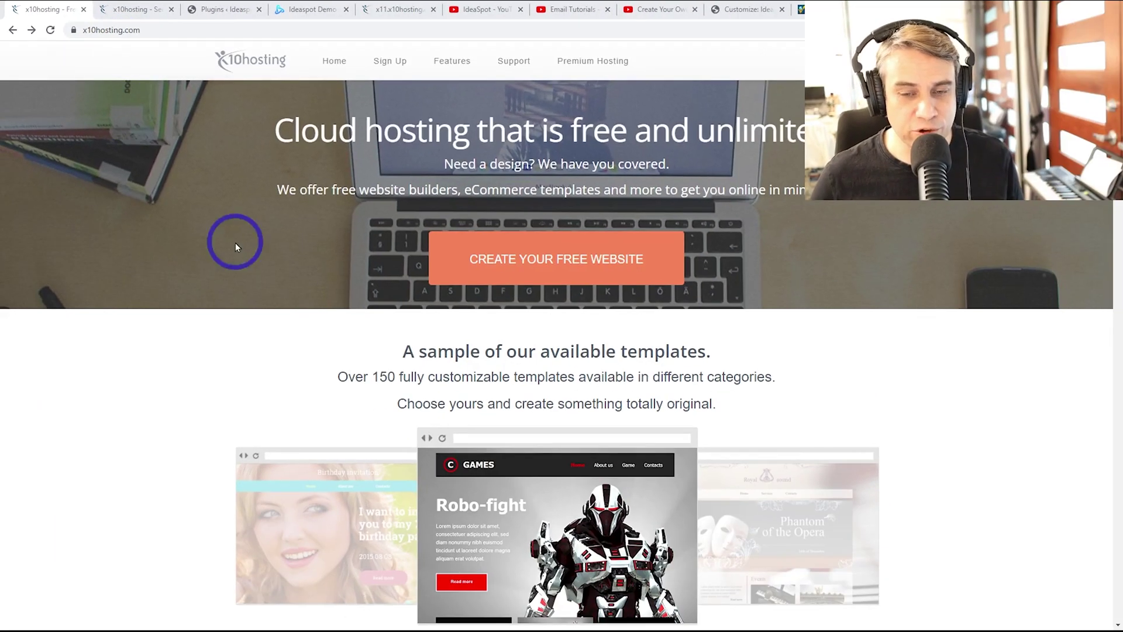
# Step: Start a free website and choose the x10 Free plan to reach the empty dashboard
pyautogui.click(968, 461)
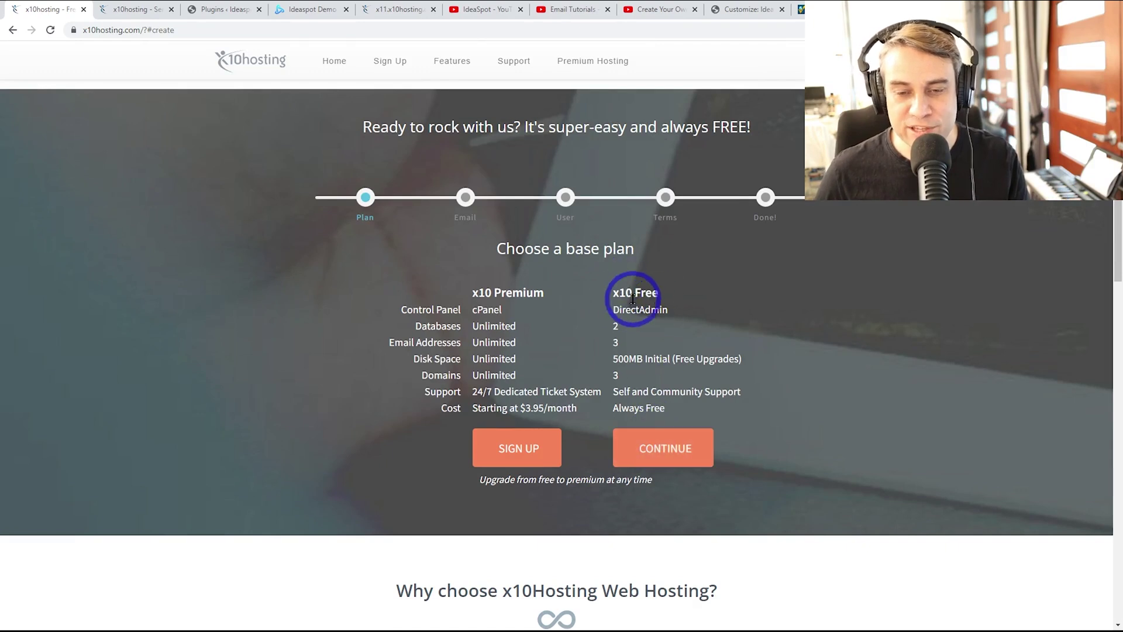
pyautogui.click(658, 450)
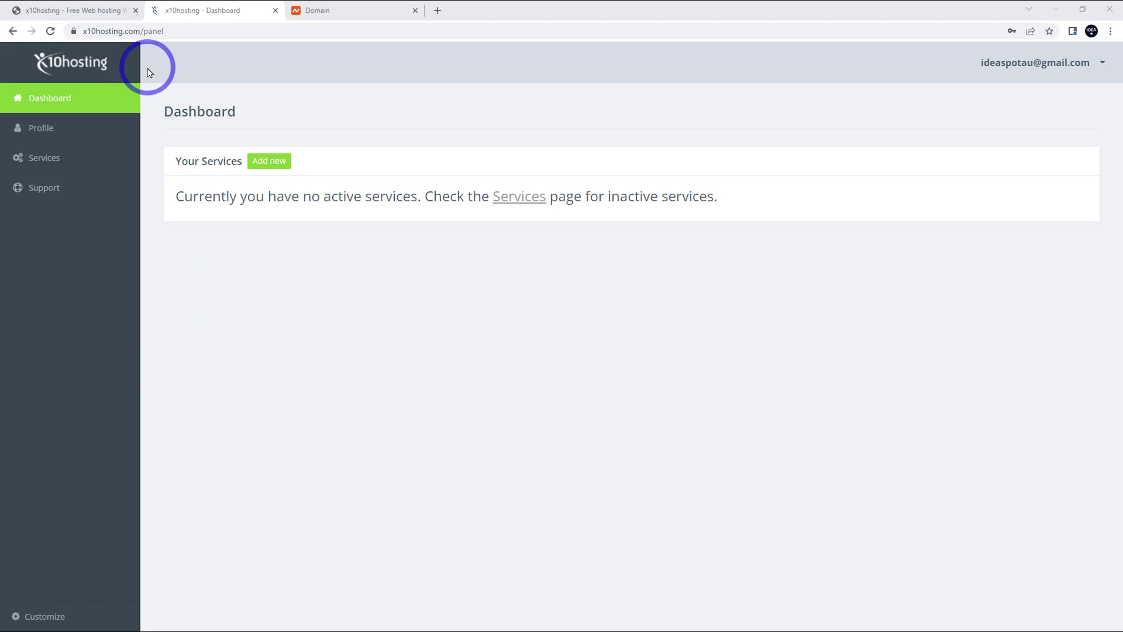
# Step: Add a service on ideaspot-demo with the x10.mx ending, paste a hosting password, and sign up
pyautogui.click(267, 162)
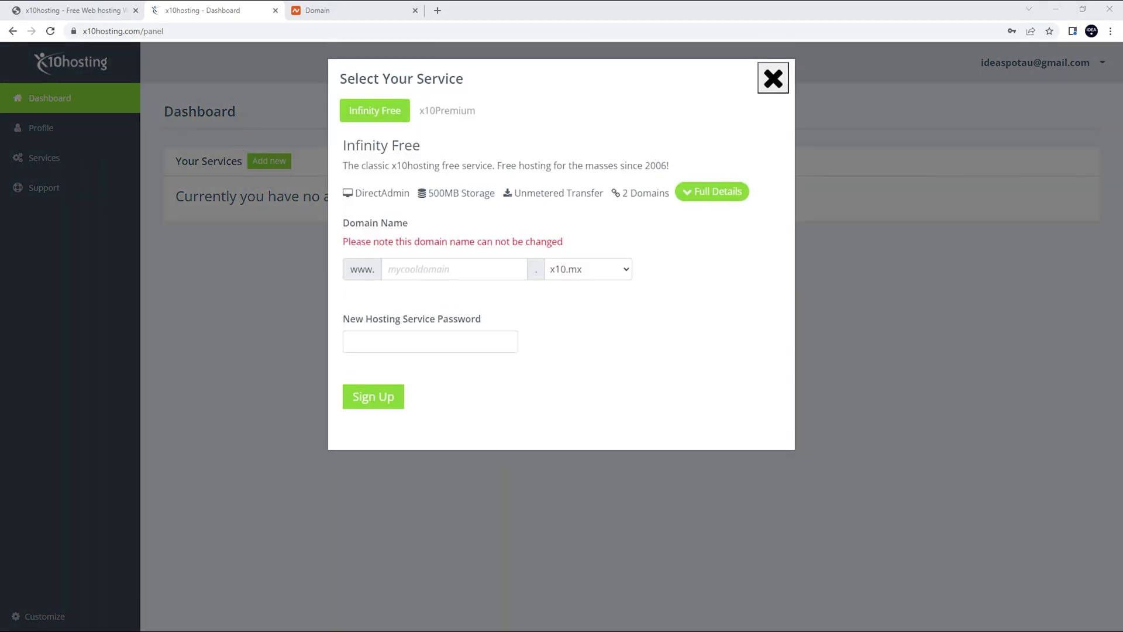
pyautogui.click(416, 272)
pyautogui.write('ideaspot-demo')
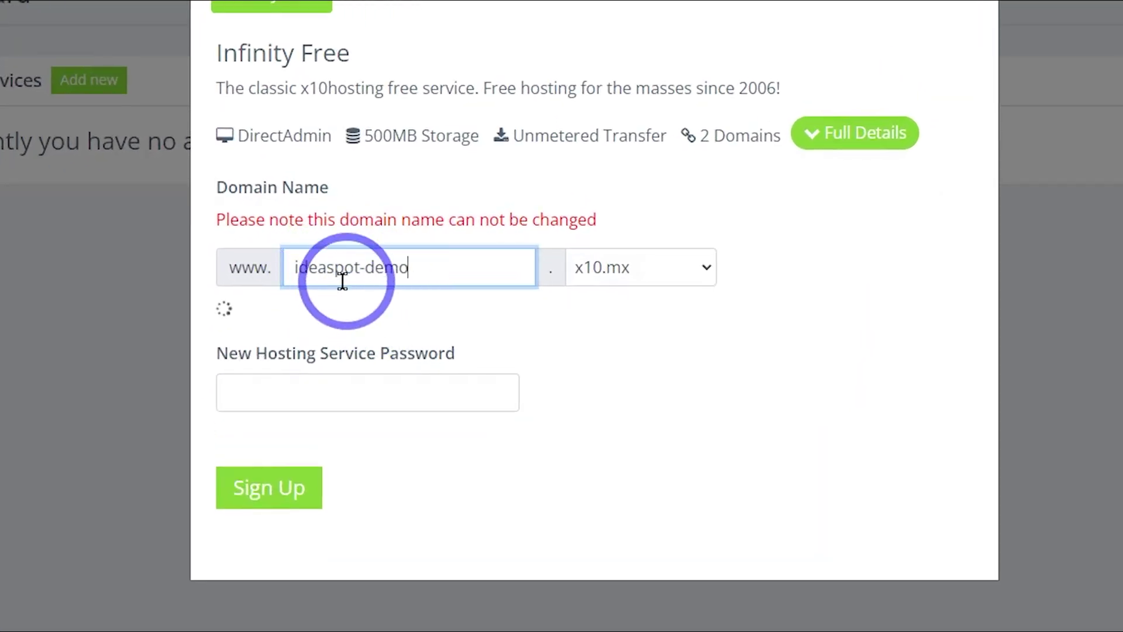
pyautogui.click(636, 273)
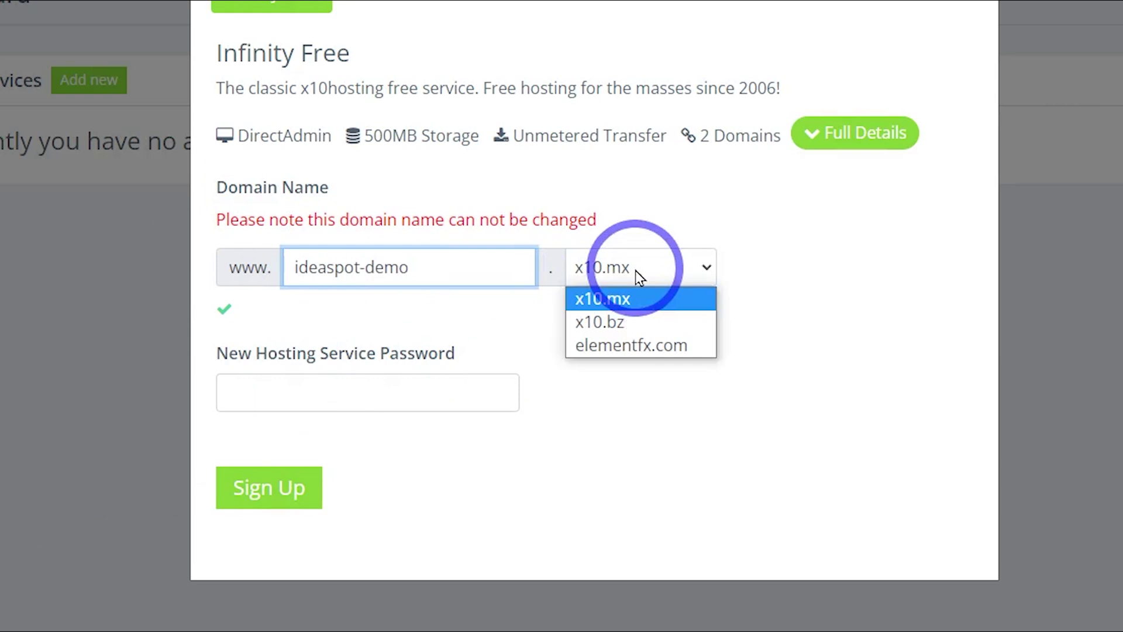
pyautogui.click(848, 260)
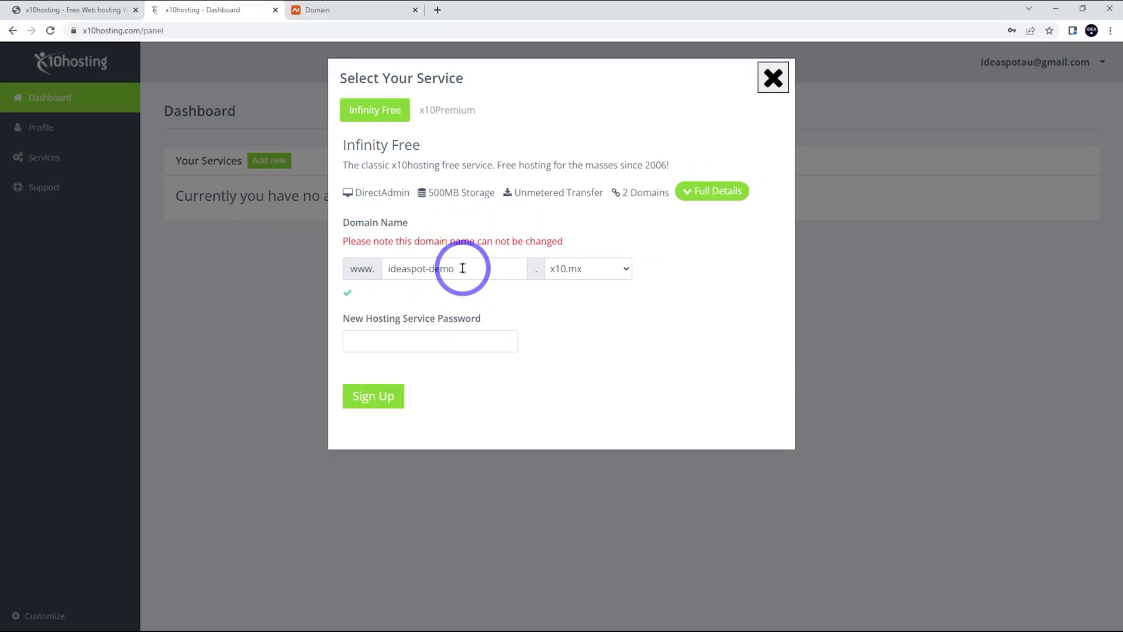
pyautogui.click(423, 334)
pyautogui.hotkey('ctrl', 'v')
pyautogui.click(373, 396)
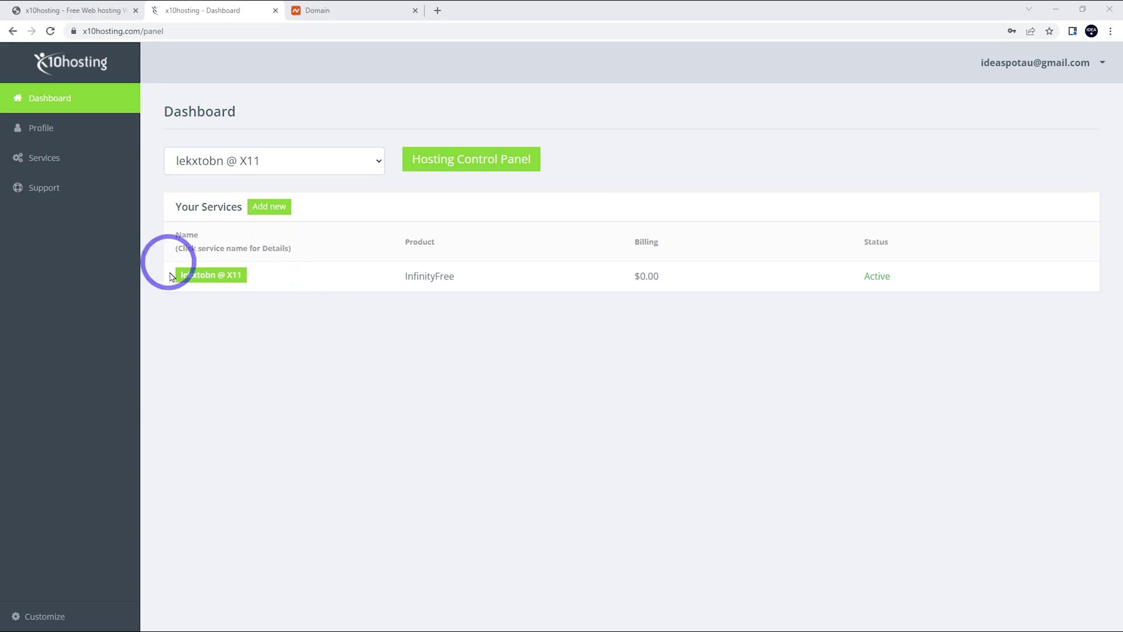
# Step: In the service's details, paste ideaspot.site into the New Domain field and add it
pyautogui.click(204, 280)
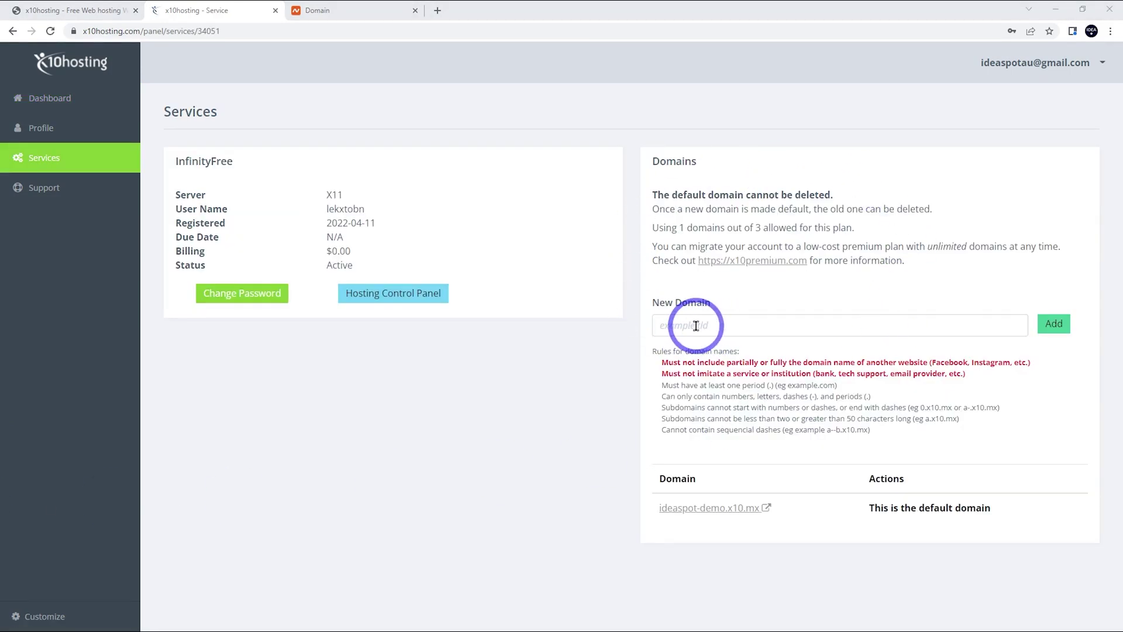
pyautogui.click(696, 325)
pyautogui.write('ideaspot.site')
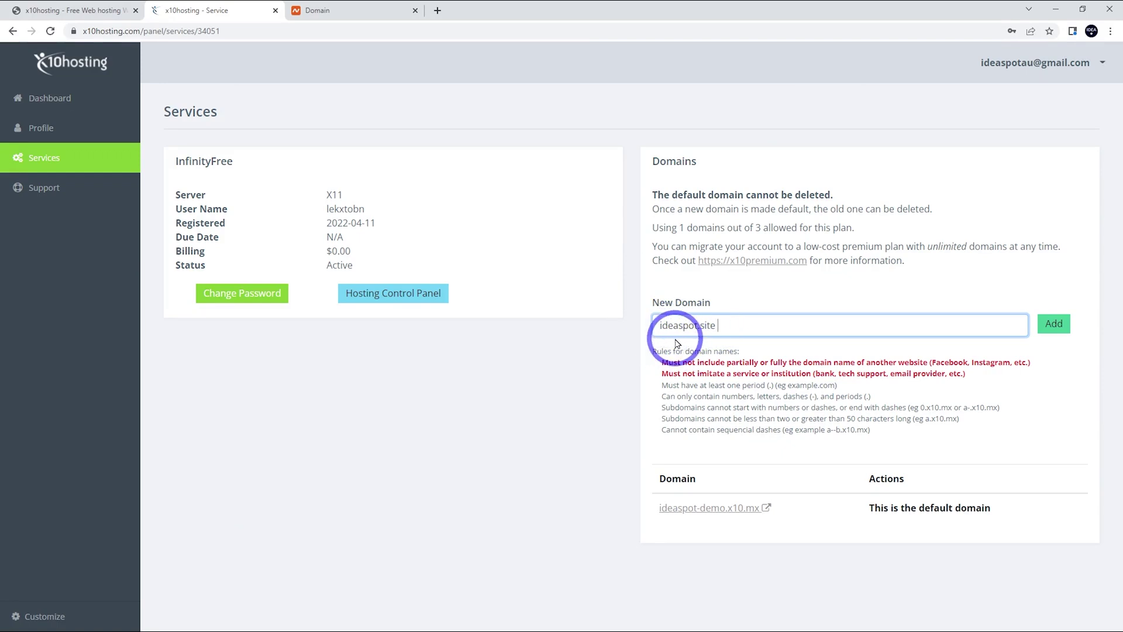
pyautogui.click(1061, 328)
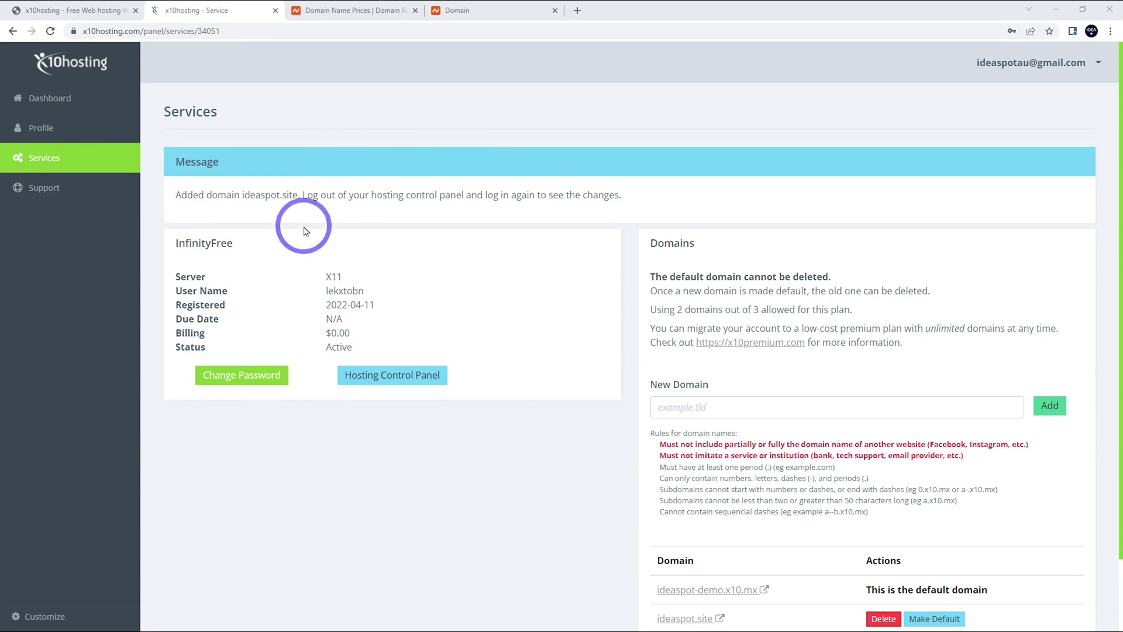
pyautogui.click(347, 11)
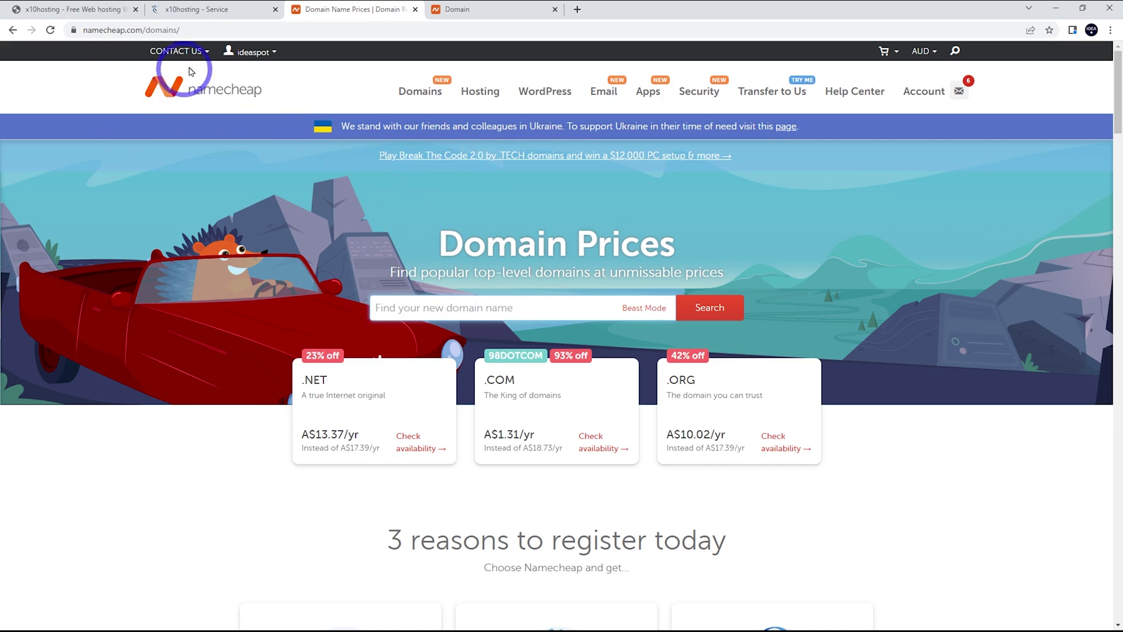
pyautogui.click(206, 7)
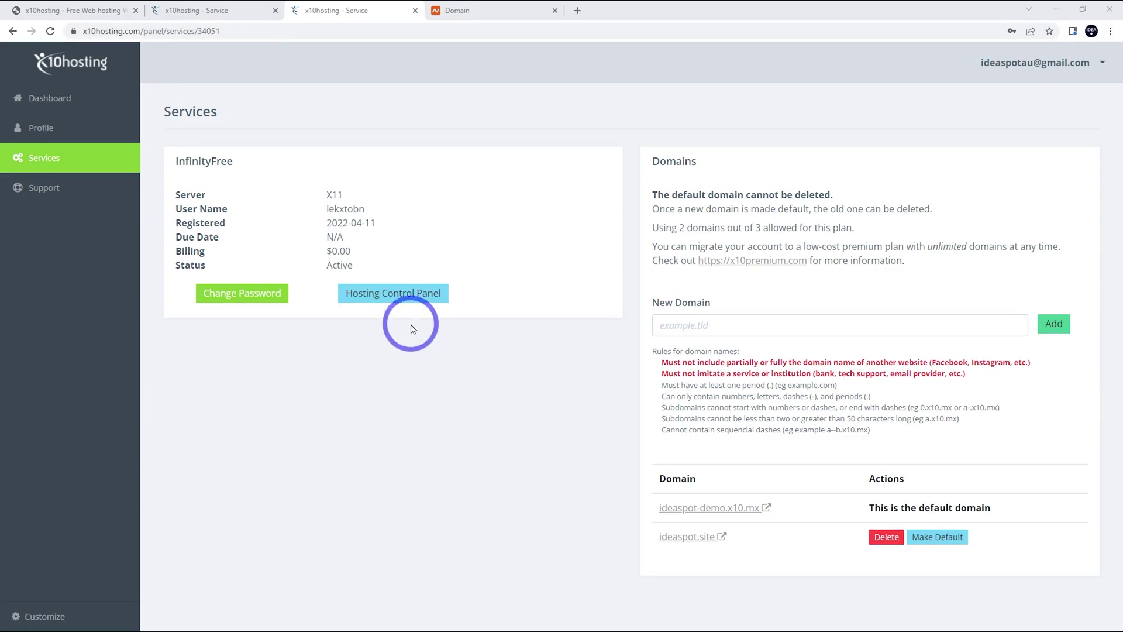
# Step: In DirectAdmin's DNS Management, select ns1.x10hosting.com to copy it, then go to the Namecheap tab
pyautogui.click(402, 297)
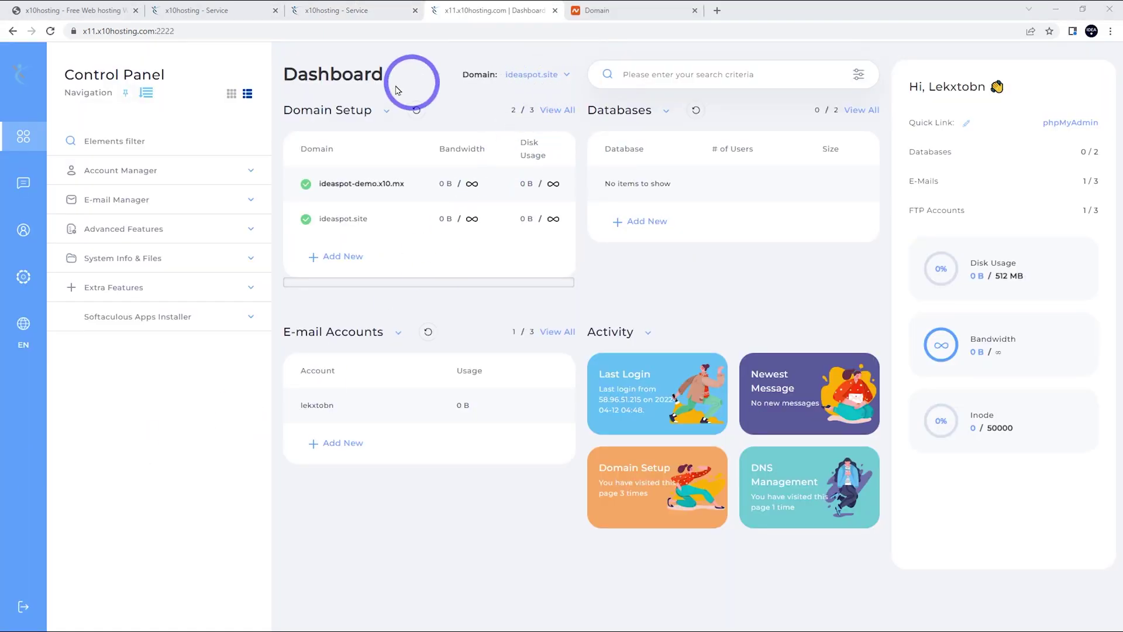
pyautogui.click(228, 171)
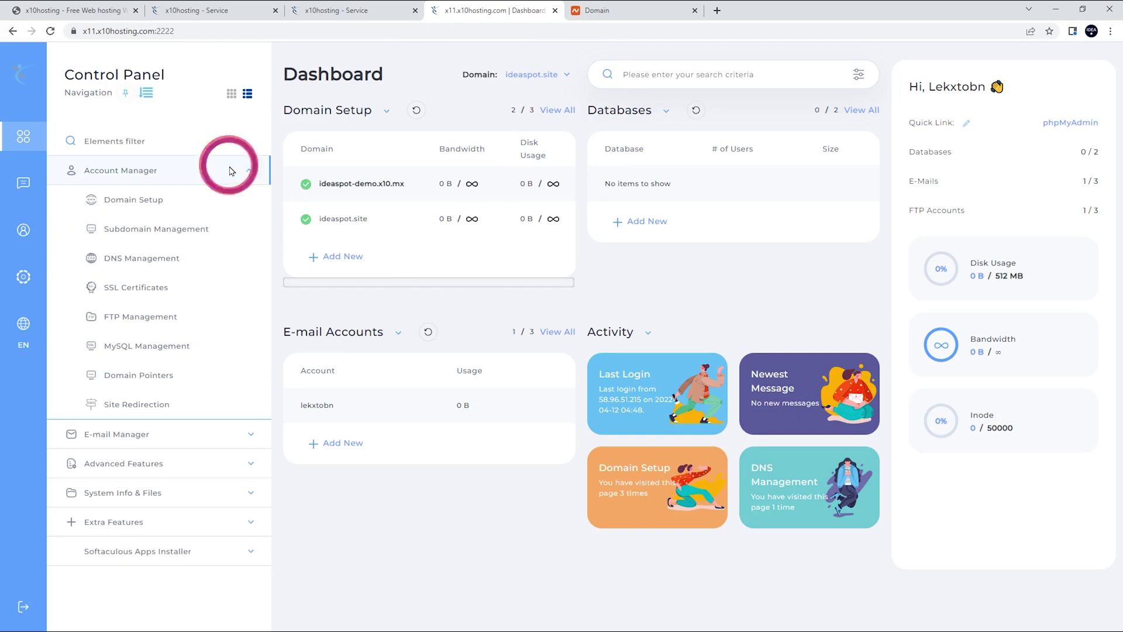
pyautogui.click(134, 263)
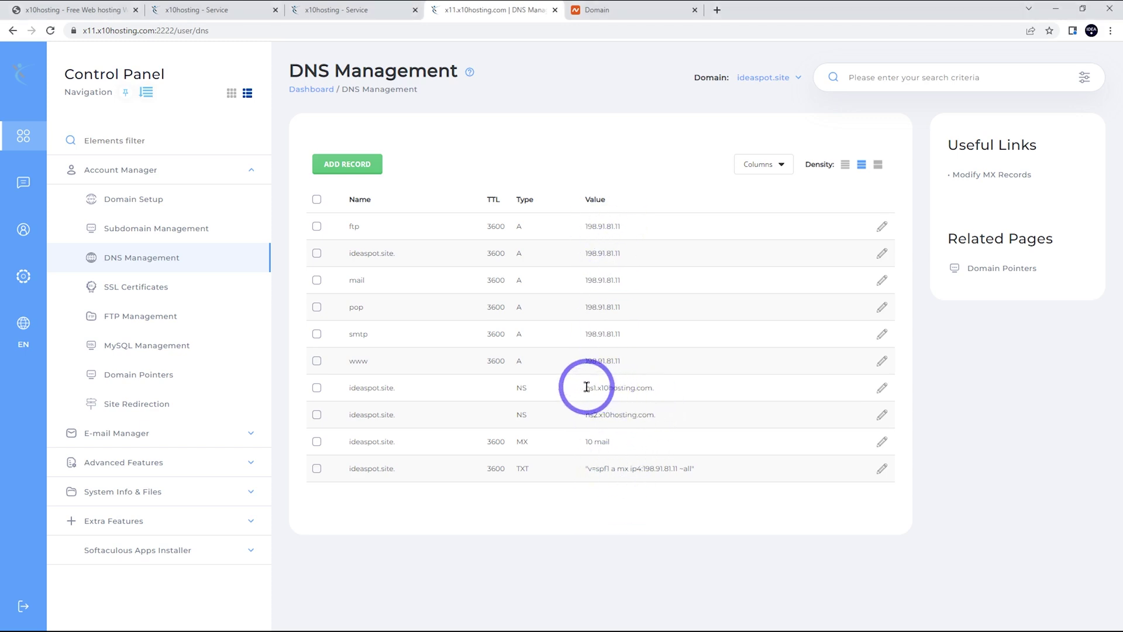
pyautogui.moveTo(584, 387); pyautogui.dragTo(651, 402)
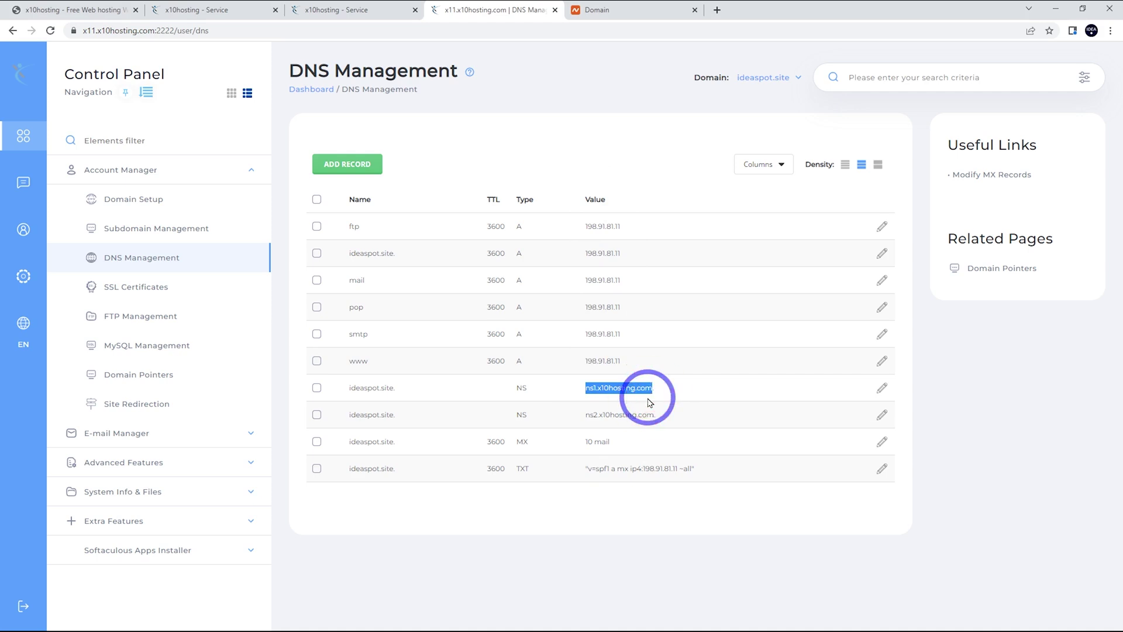
pyautogui.click(630, 7)
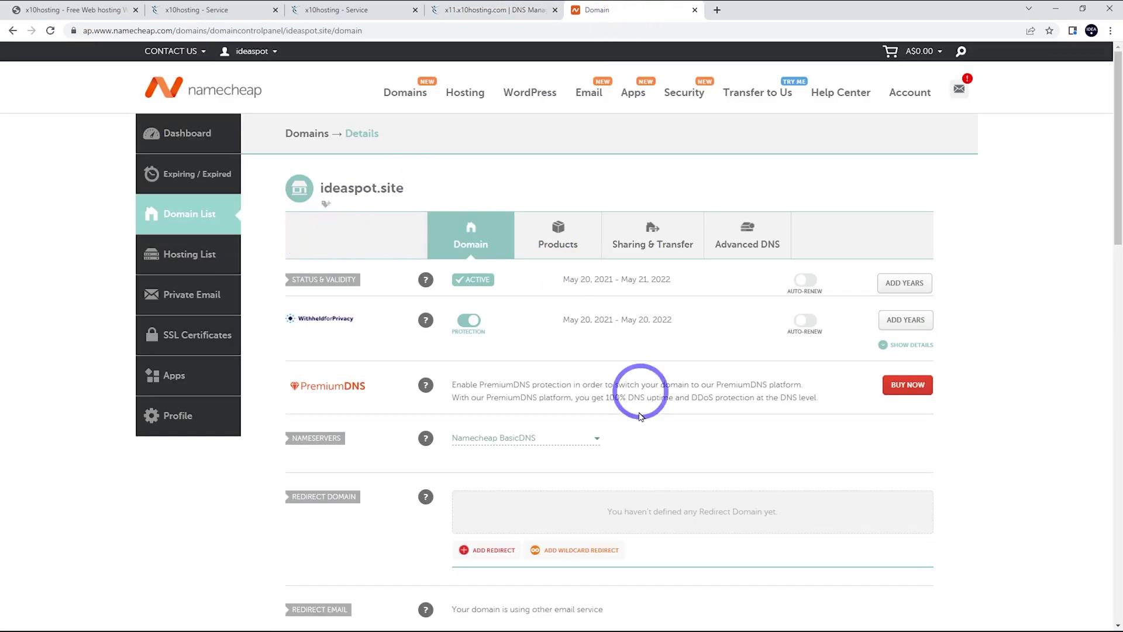
# Step: Switch ideaspot.site's nameservers to Custom DNS and paste ns1.x10hosting.com. as nameserver 1
pyautogui.click(541, 436)
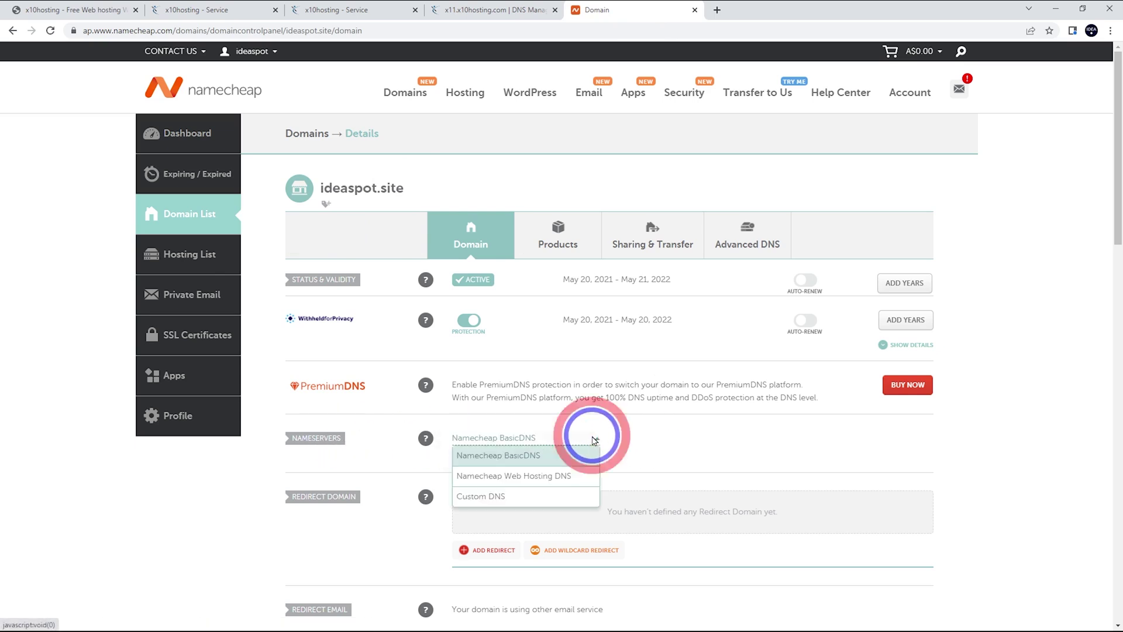
pyautogui.click(484, 502)
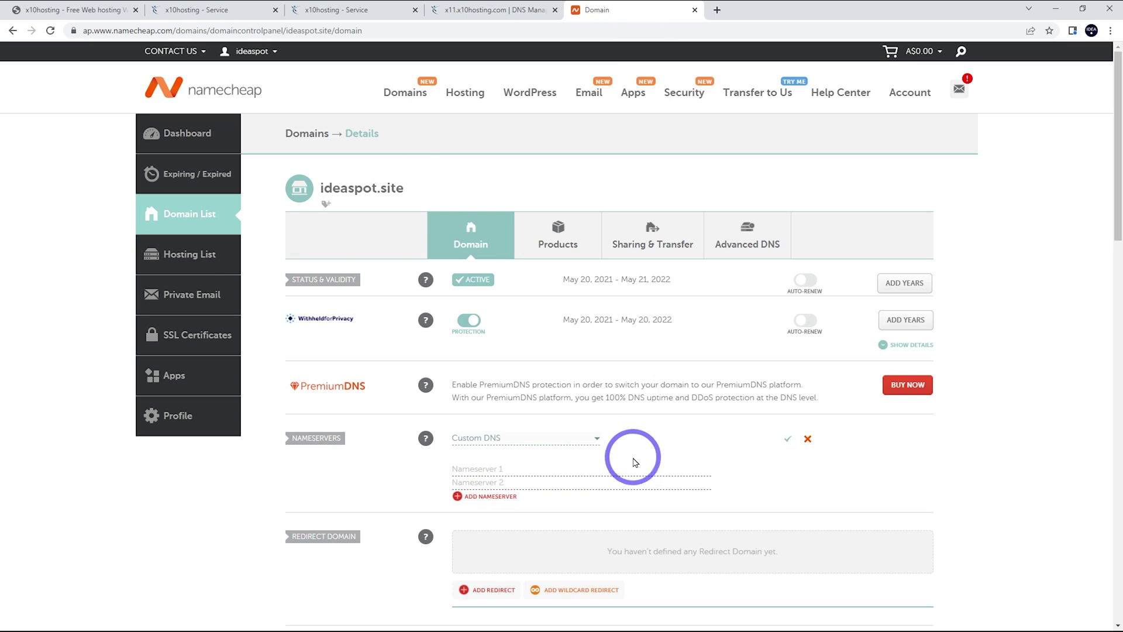
pyautogui.click(454, 468)
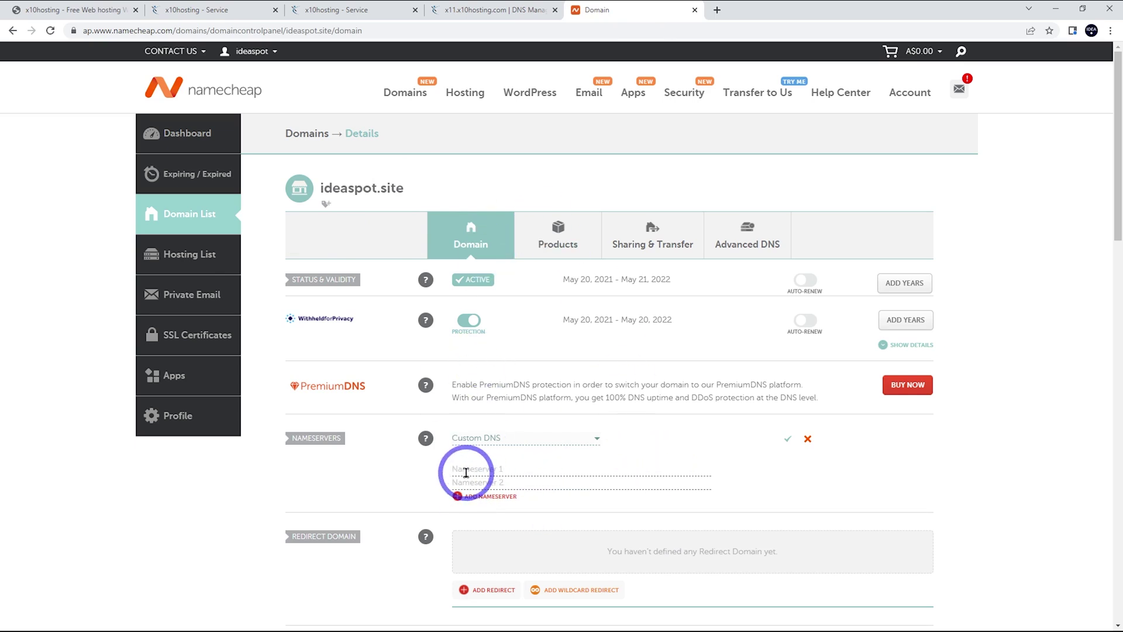
pyautogui.write('ns1.x10hosting.com.')
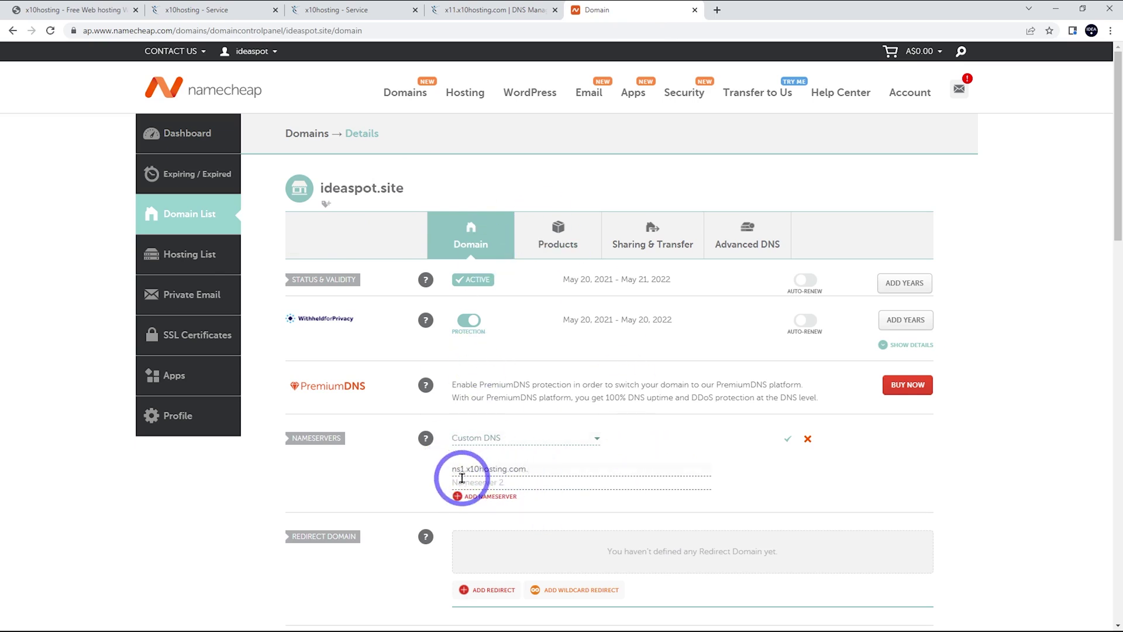
# Step: Copy ns2.x10hosting.com. from DirectAdmin, paste it as nameserver 2, and save
pyautogui.click(476, 11)
pyautogui.moveTo(654, 425); pyautogui.dragTo(584, 419)
pyautogui.hotkey('ctrl', 'c')
pyautogui.click(611, 10)
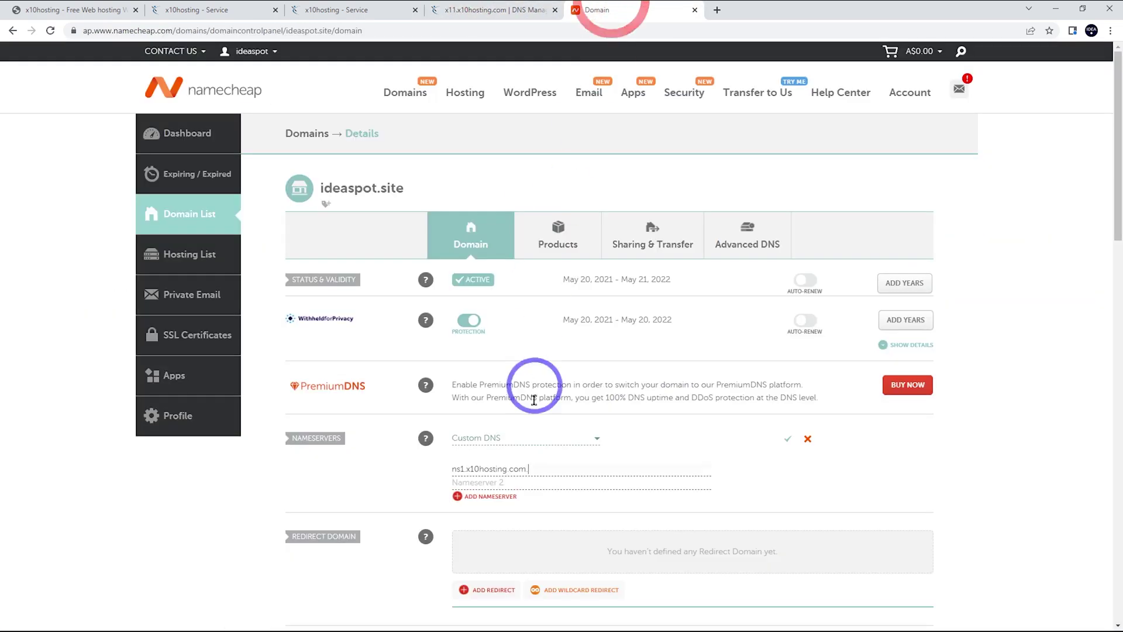
pyautogui.click(497, 482)
pyautogui.hotkey('ctrl', 'v')
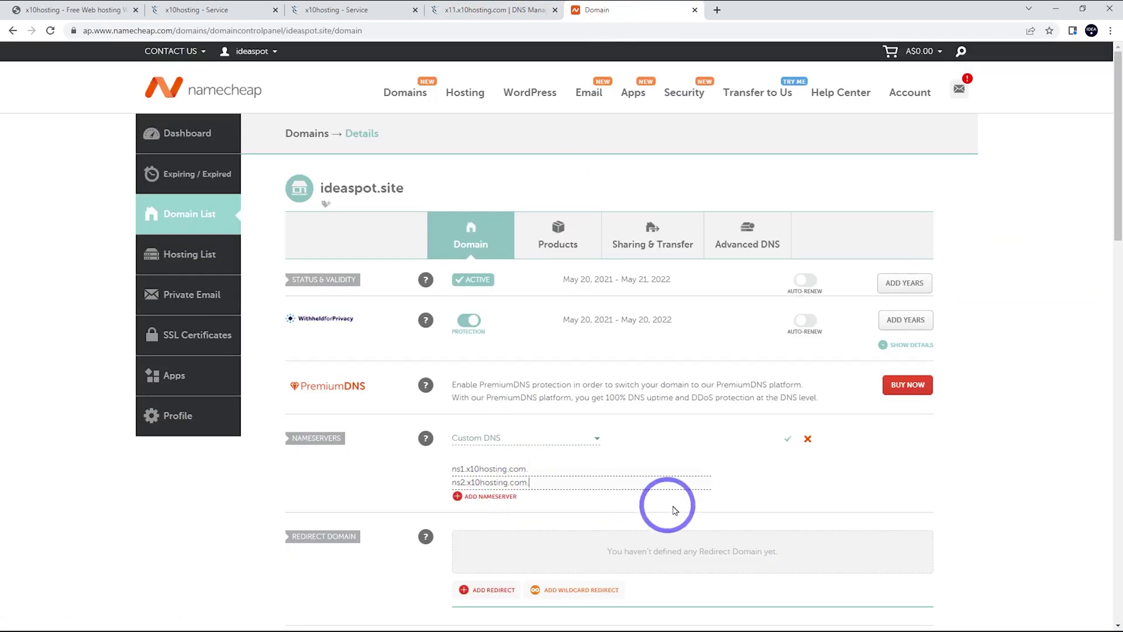
pyautogui.click(788, 442)
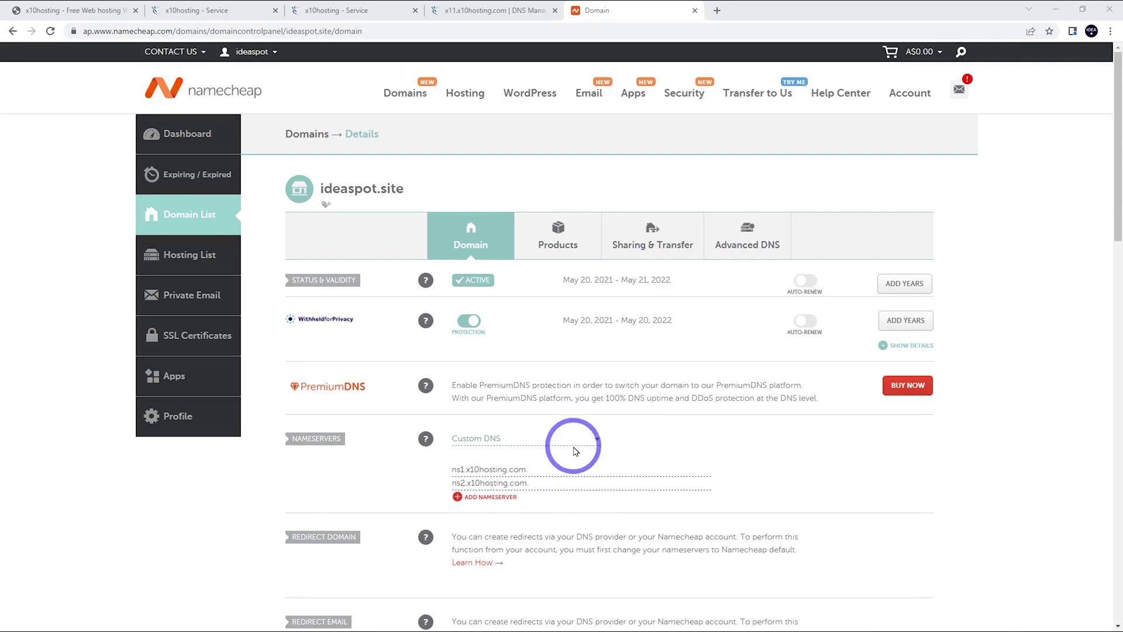
# Step: Note the A record IP in DirectAdmin, run a whatsmydns.net A lookup for ideaspot.site, and compare
pyautogui.click(474, 11)
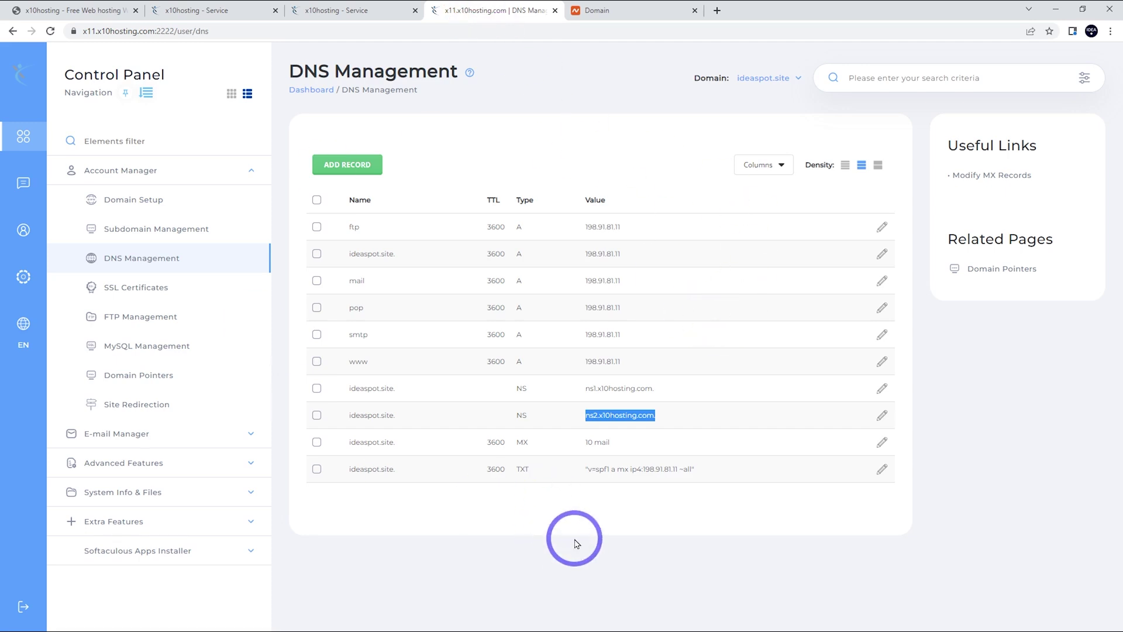
pyautogui.doubleClick(608, 227)
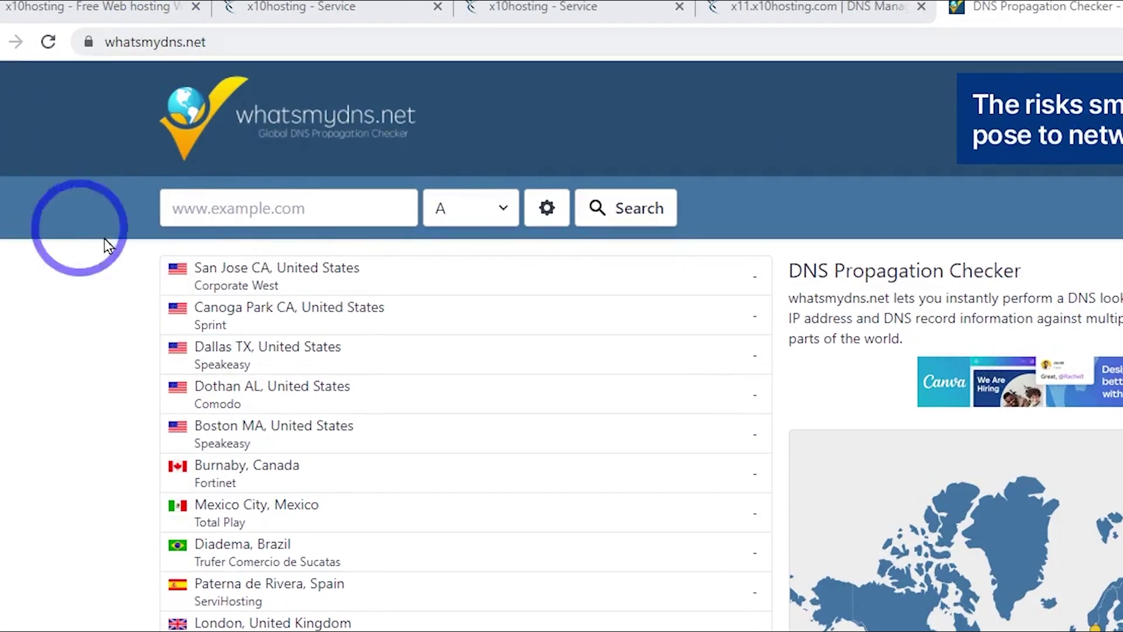
pyautogui.click(210, 200)
pyautogui.write('ideaspot.site')
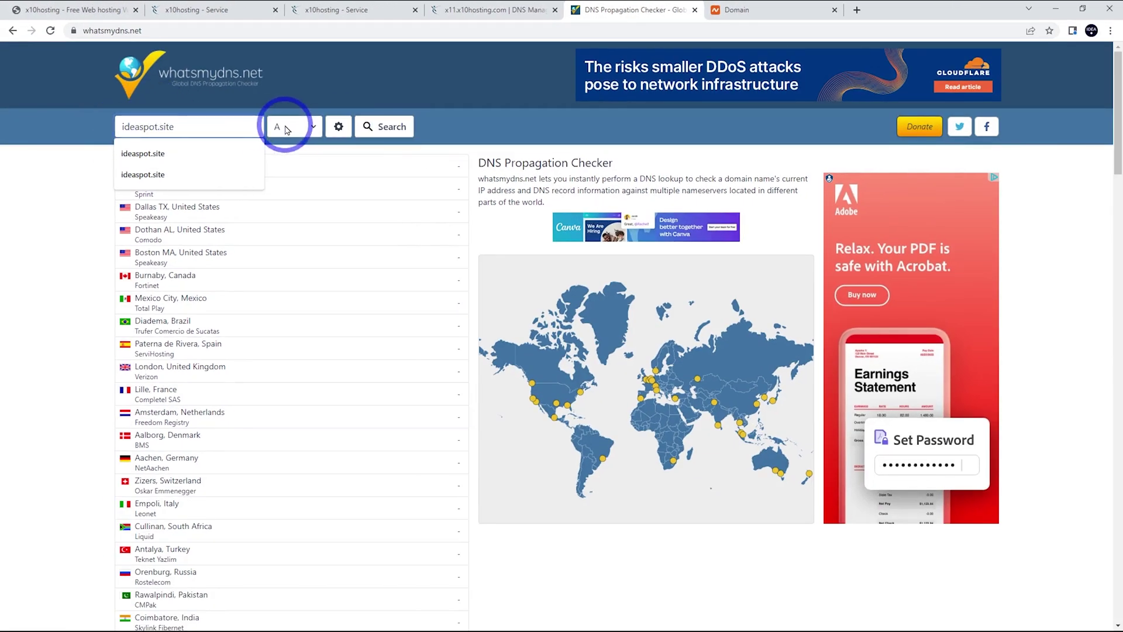
pyautogui.click(387, 127)
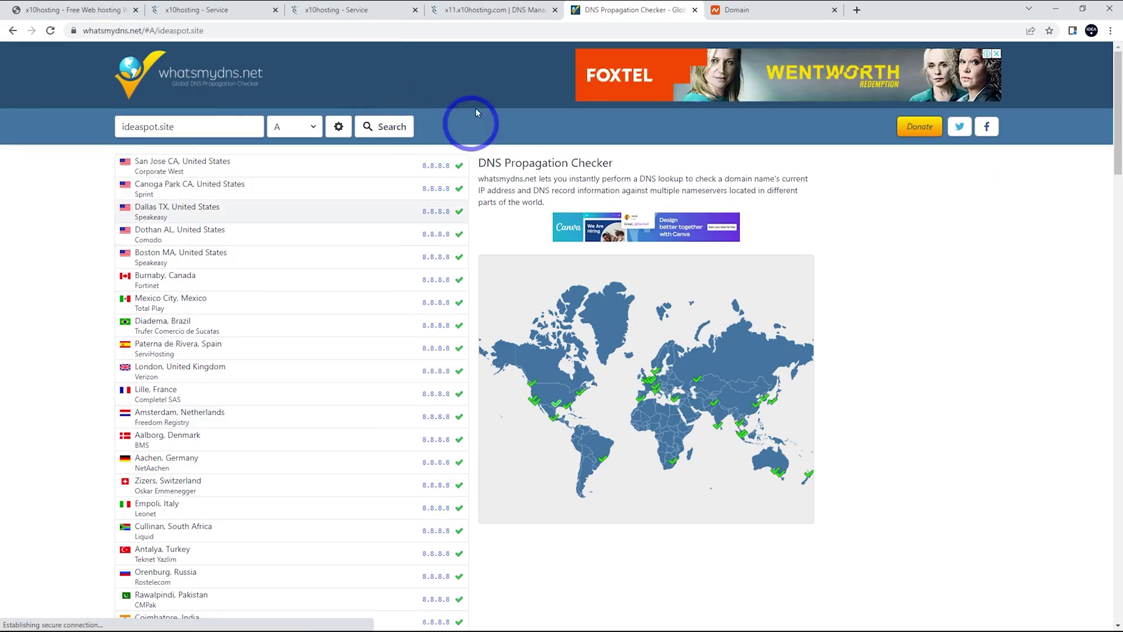
pyautogui.click(498, 8)
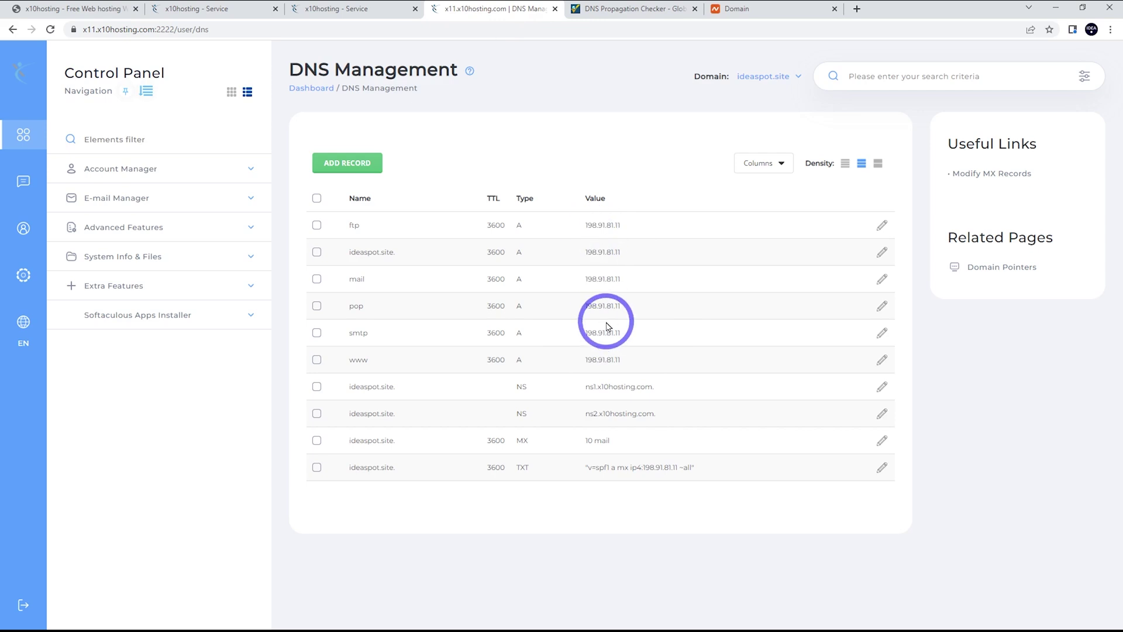
# Step: Review the propagation results resolving to 198.91.81.11, then open DirectAdmin's SSL Certificates page
pyautogui.click(619, 9)
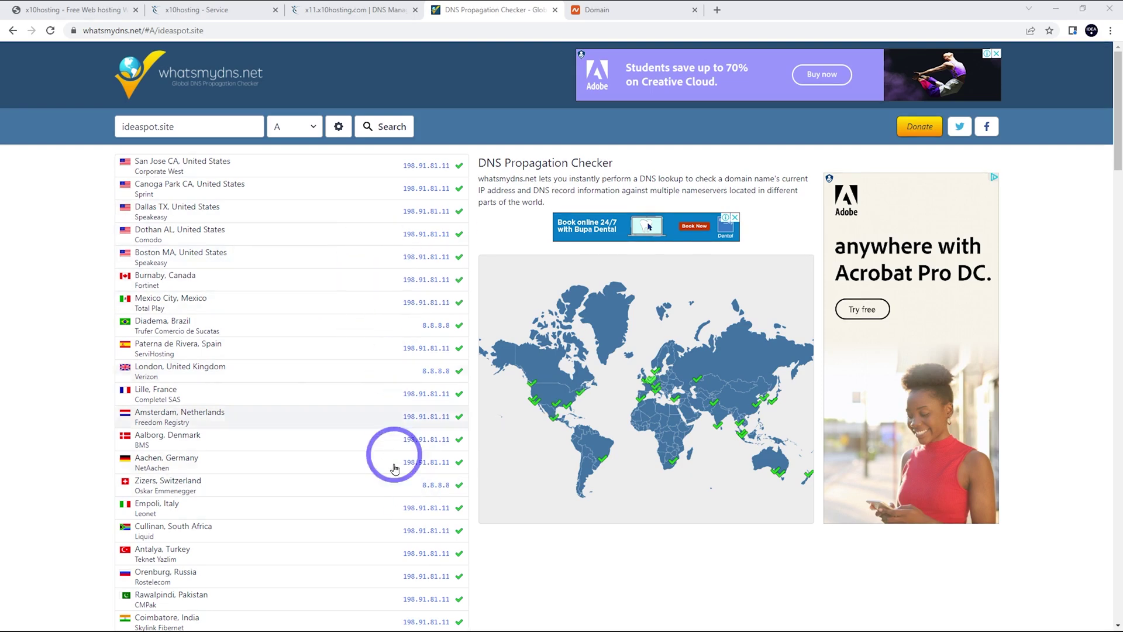
pyautogui.click(371, 7)
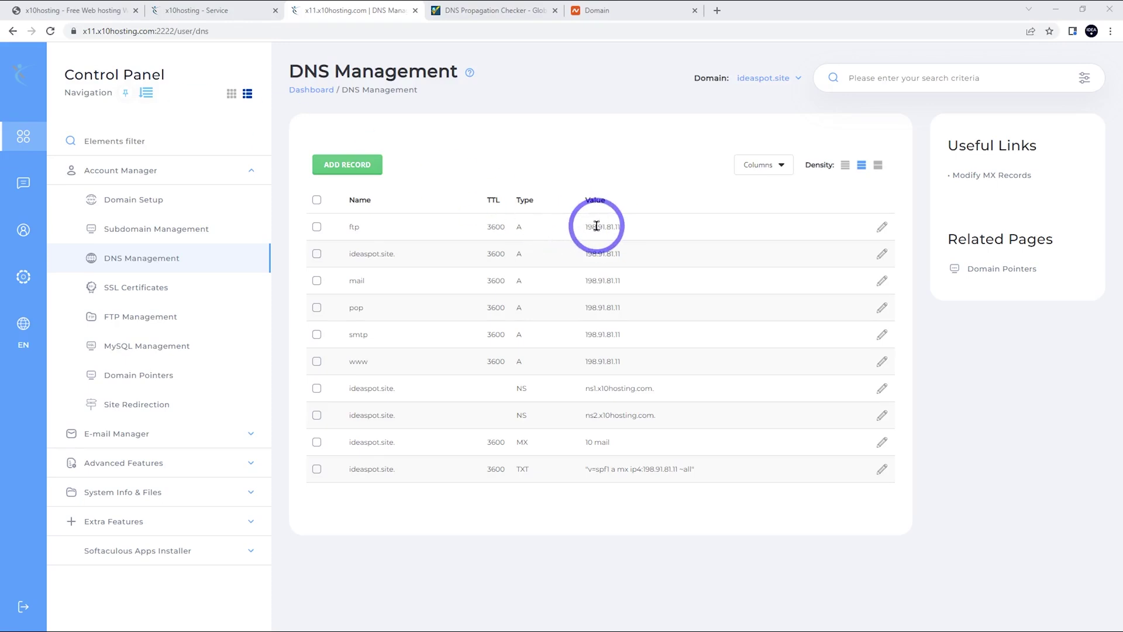
pyautogui.click(132, 295)
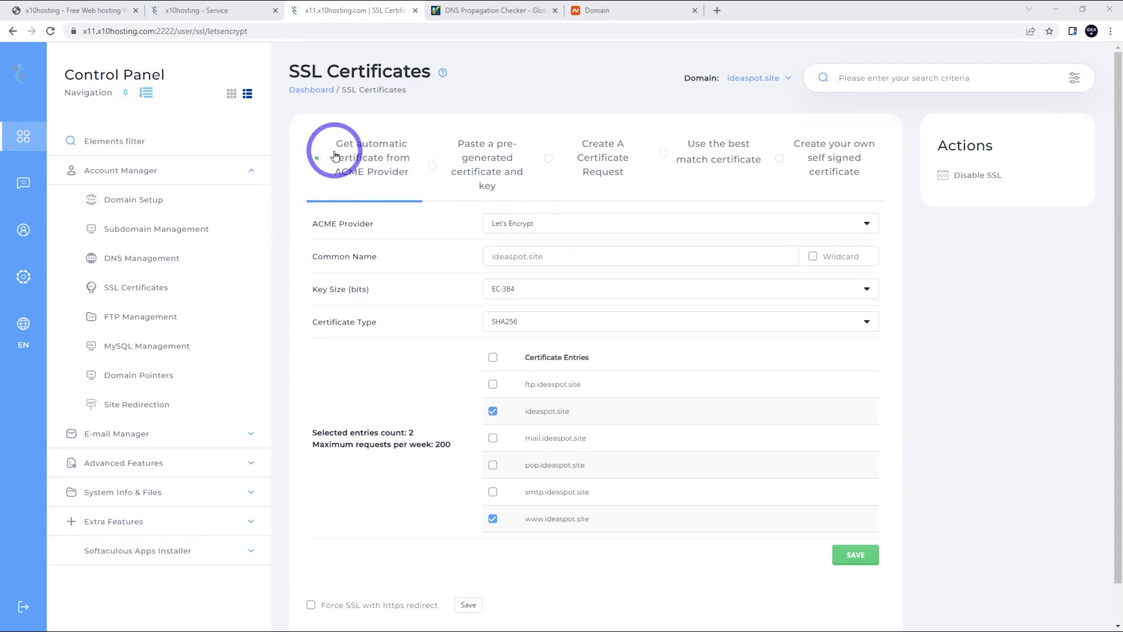
pyautogui.click(855, 554)
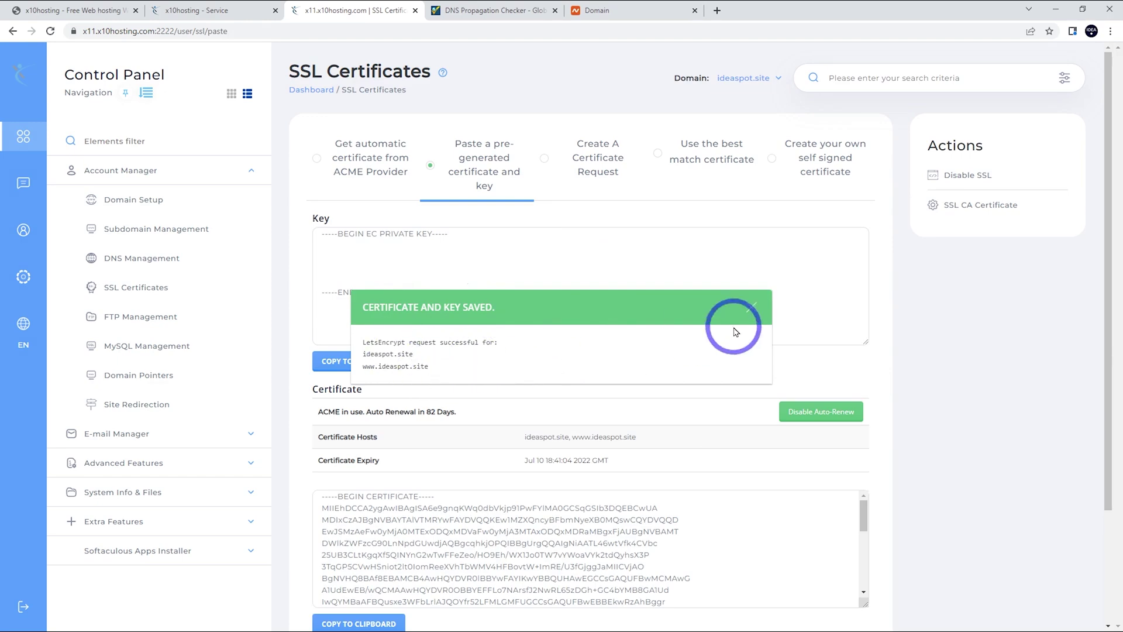
pyautogui.click(752, 310)
pyautogui.scroll(-3, 807, 304)
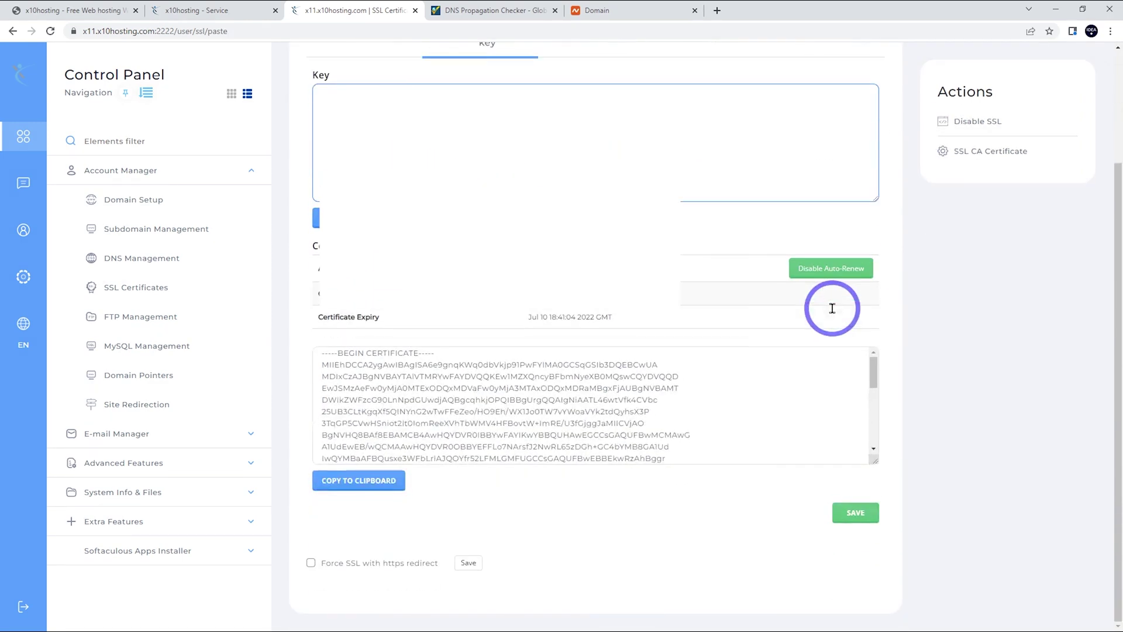
pyautogui.click(311, 562)
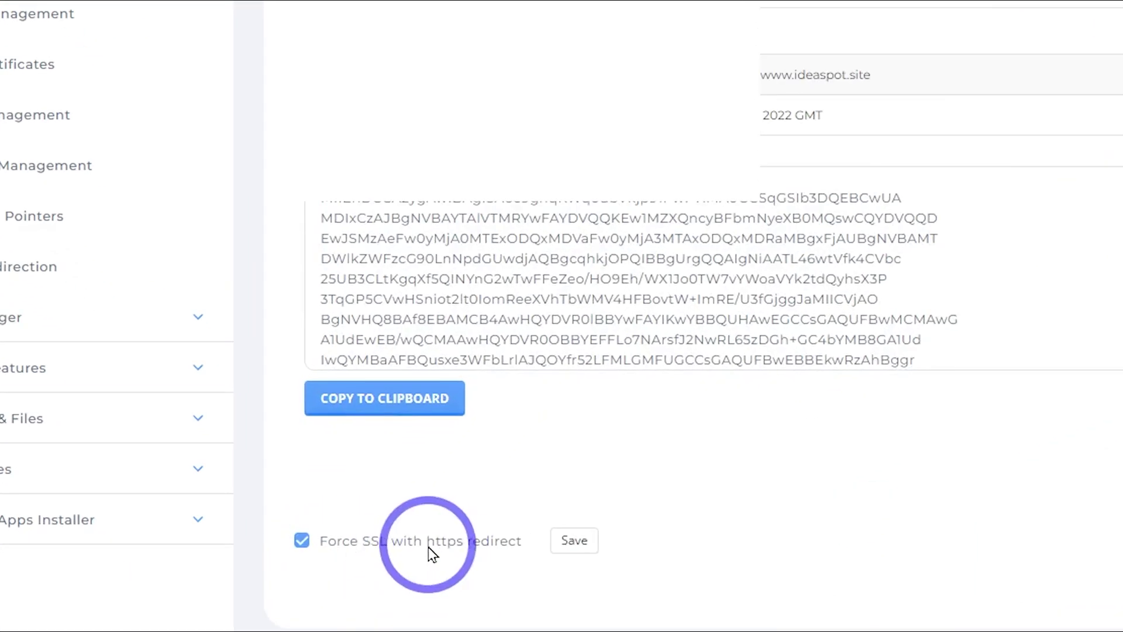
pyautogui.click(573, 542)
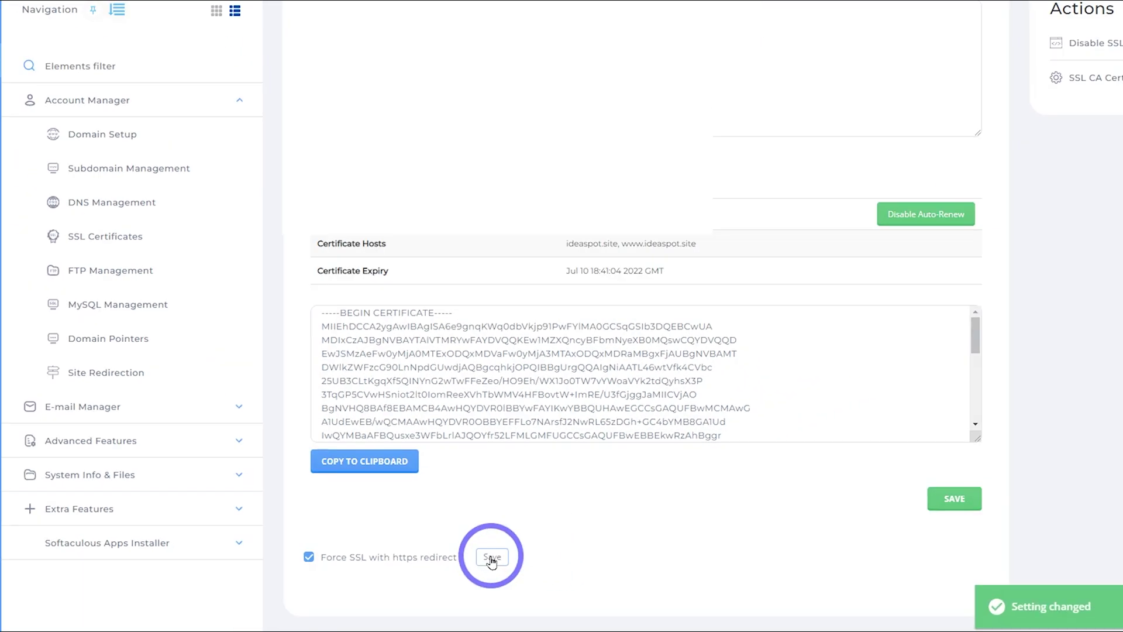
pyautogui.scroll(2, 618, 373)
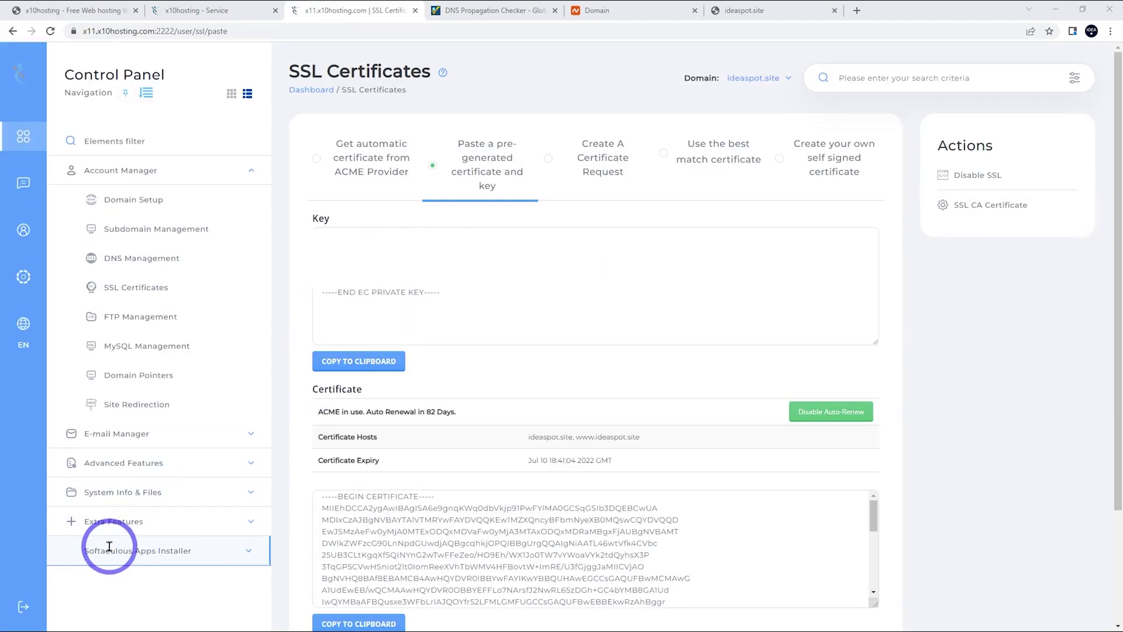
# Step: Go to the WordPress installer in Softaculous Apps Installer, showing 512.00 MB available versus 57.00 MB required
pyautogui.click(250, 551)
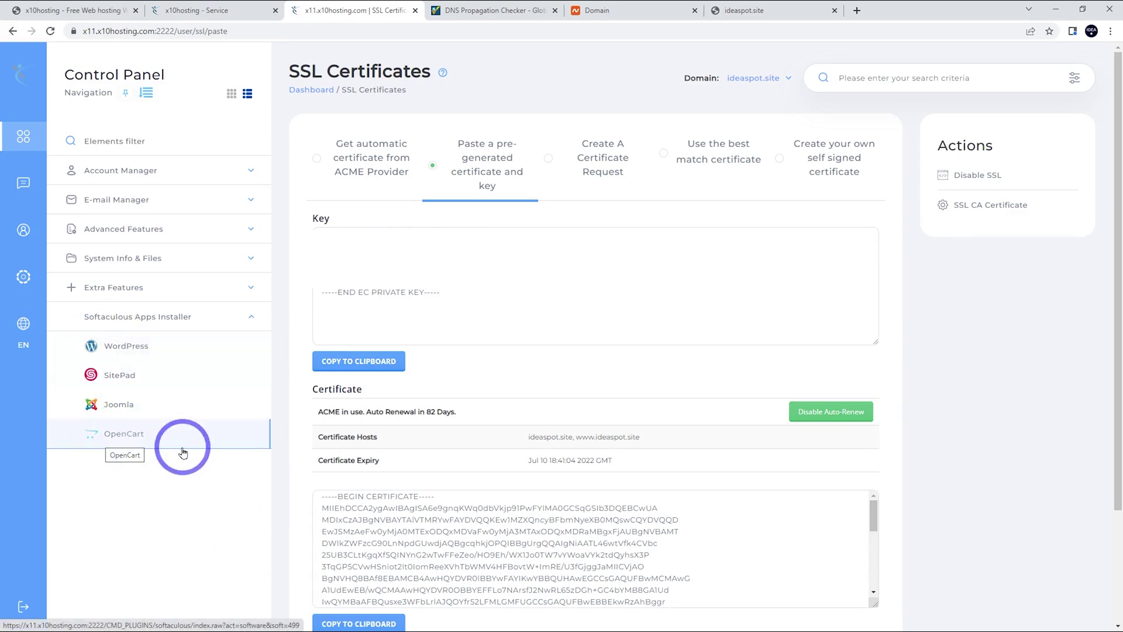
pyautogui.click(126, 350)
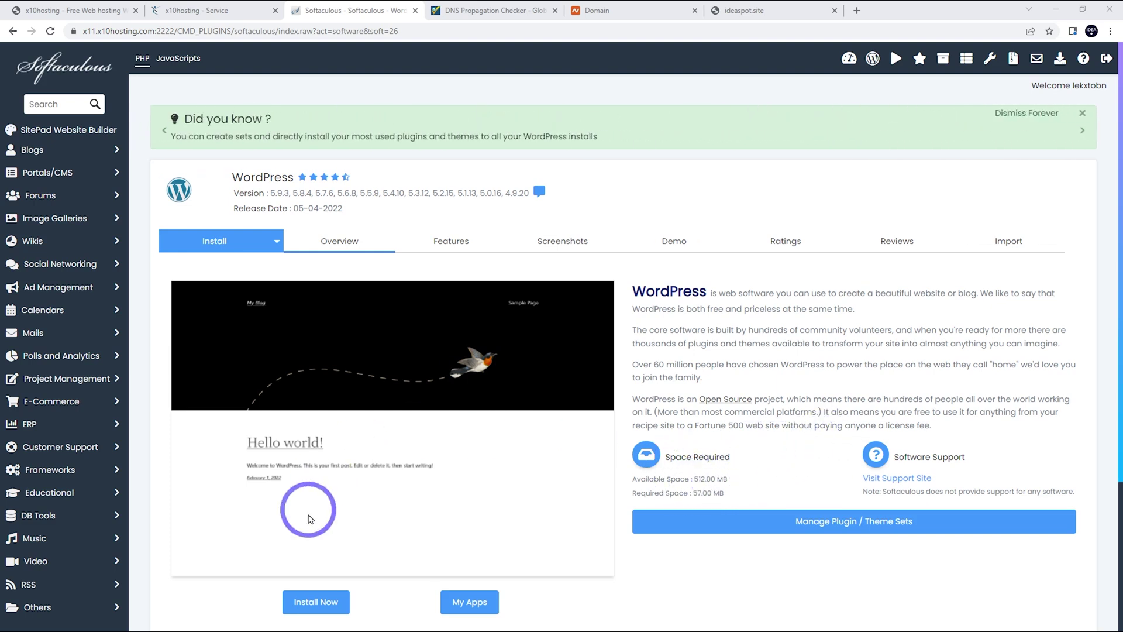
# Step: Start a new WordPress install on ideaspot.site with an empty install directory
pyautogui.click(310, 601)
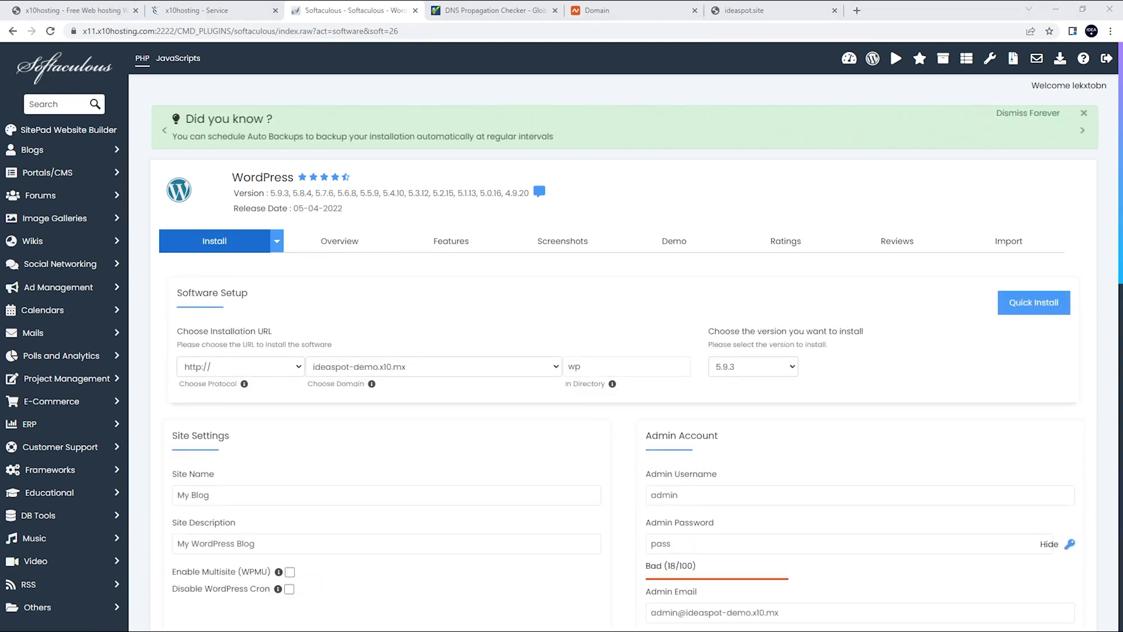
pyautogui.click(443, 374)
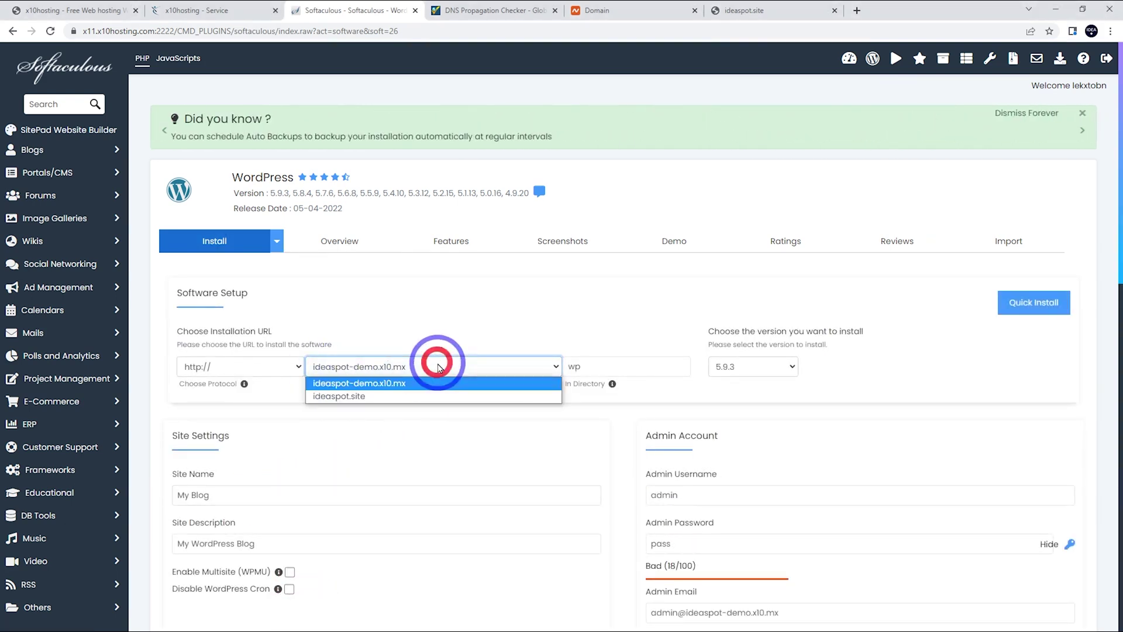
pyautogui.click(337, 398)
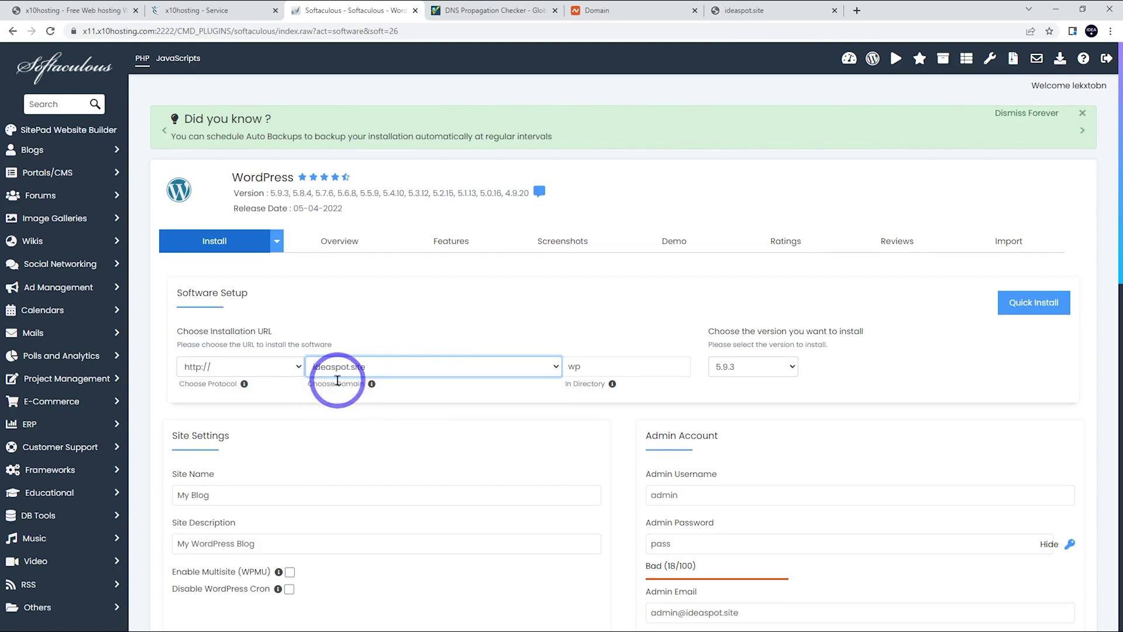
pyautogui.click(592, 368)
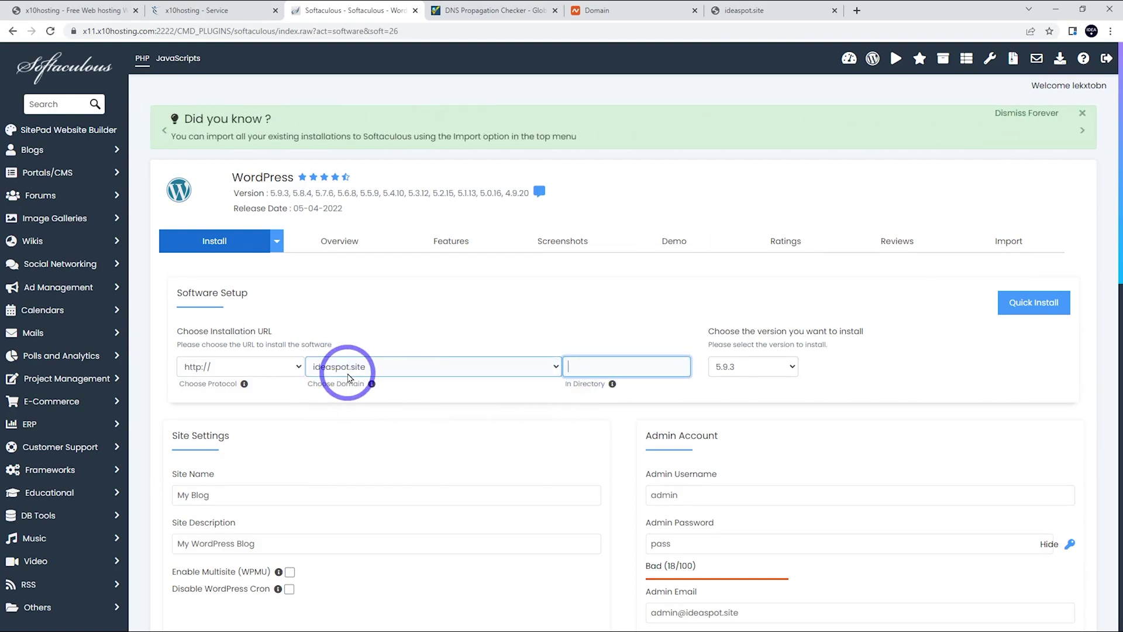
pyautogui.click(381, 431)
pyautogui.scroll(-2, 477, 439)
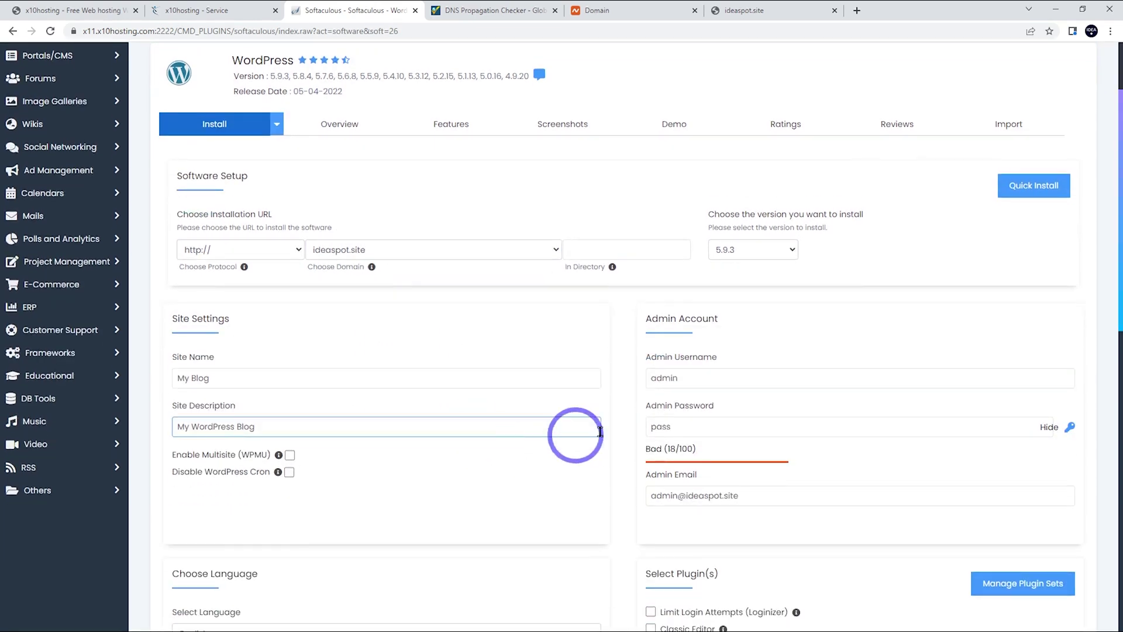
# Step: Fill in the admin account, site name Ideaspot Demo and description Setup Tutorial
pyautogui.click(689, 418)
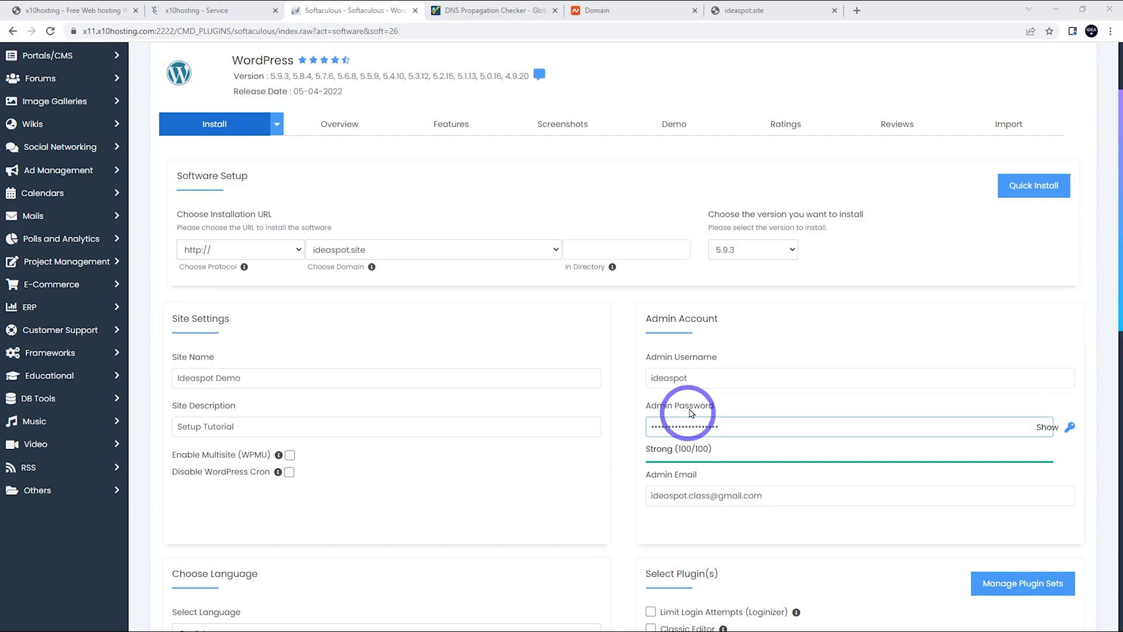
pyautogui.click(661, 376)
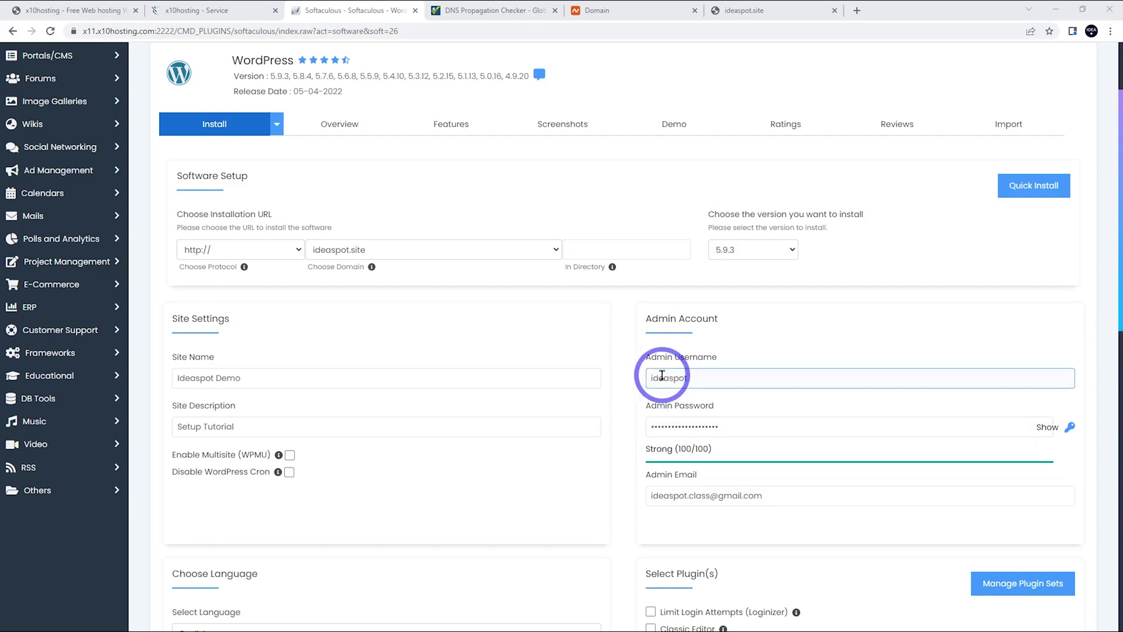
pyautogui.click(705, 426)
pyautogui.click(723, 495)
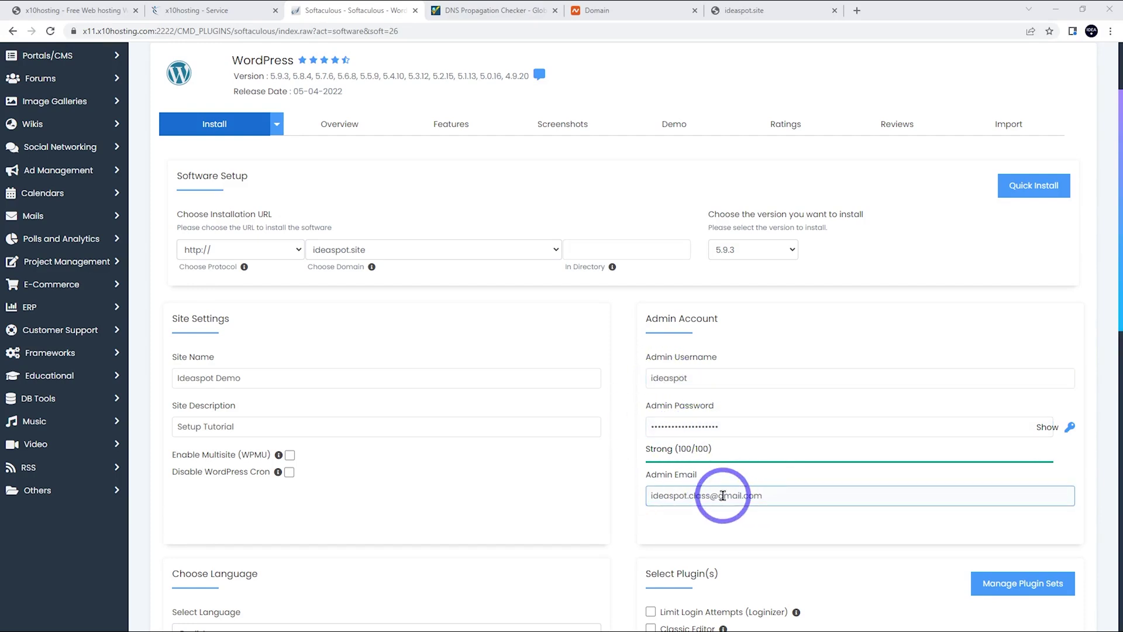
pyautogui.click(221, 429)
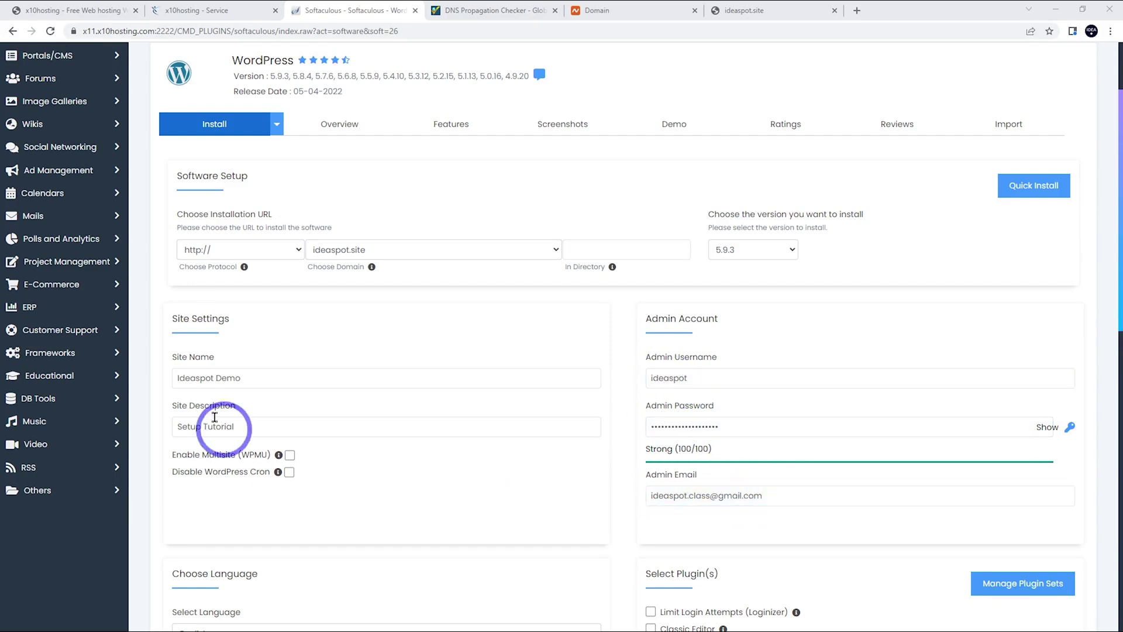
pyautogui.click(226, 379)
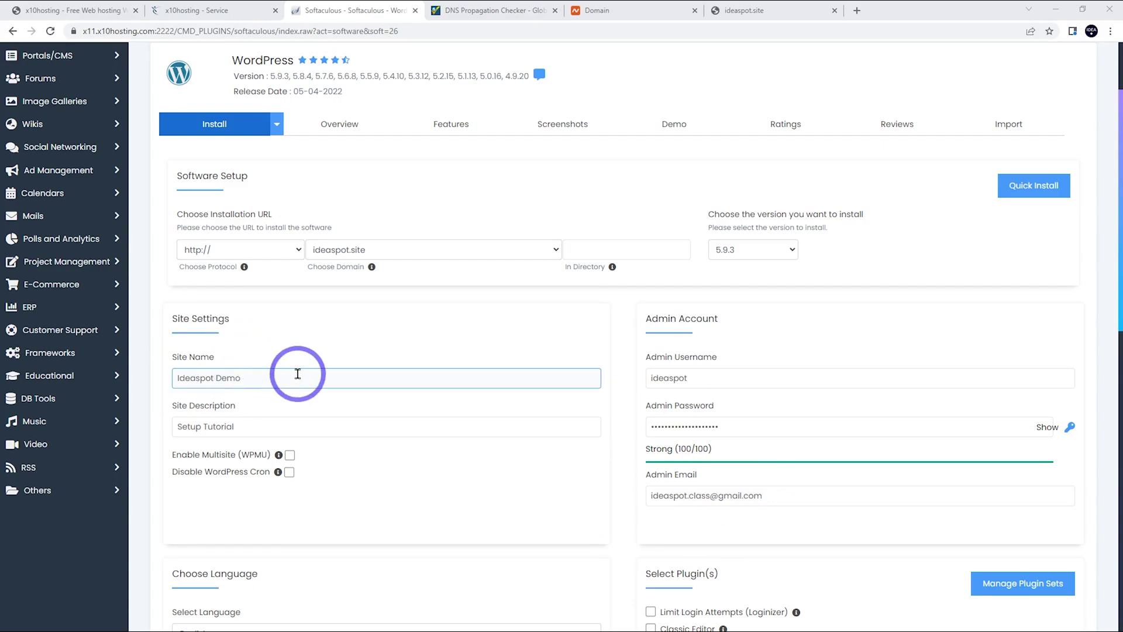
pyautogui.scroll(-7, 501, 351)
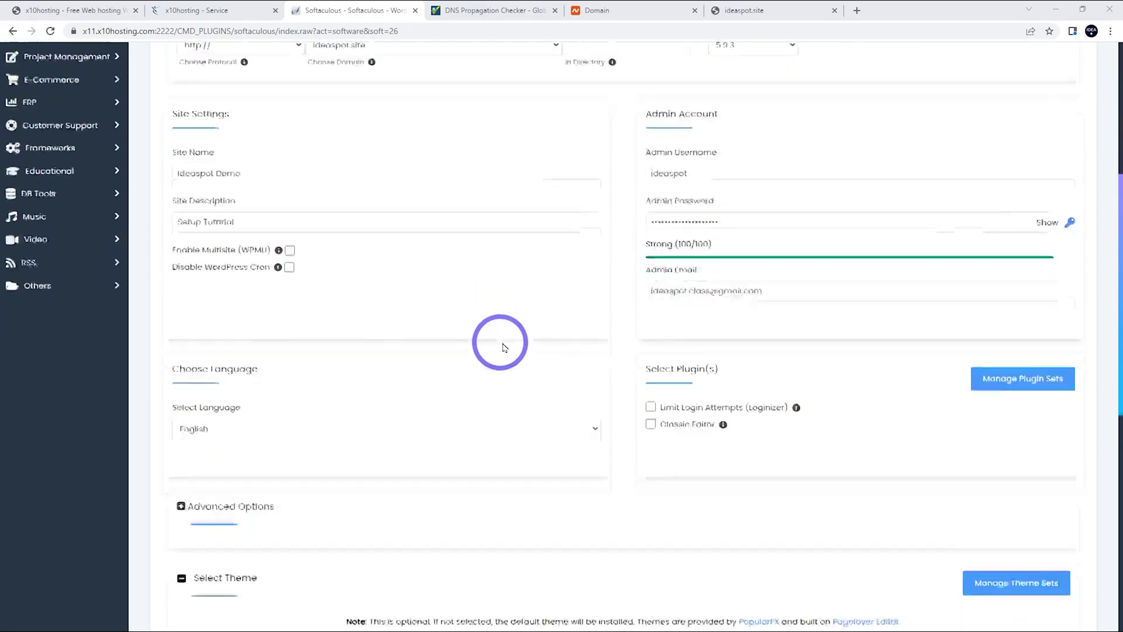
pyautogui.scroll(-4, 505, 346)
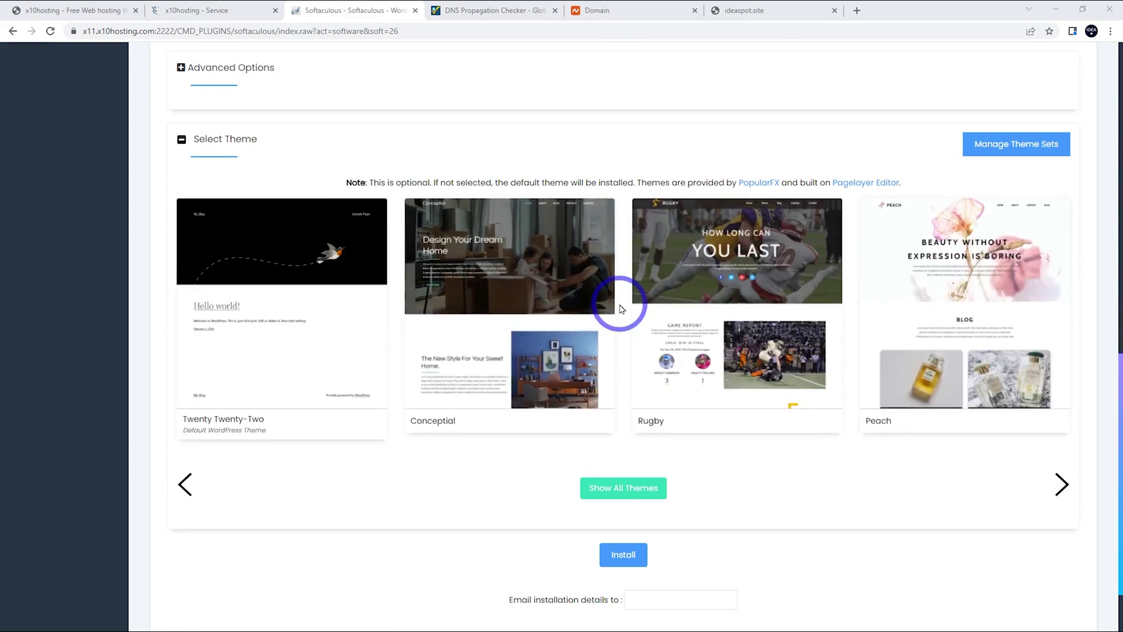
pyautogui.scroll(-2, 269, 327)
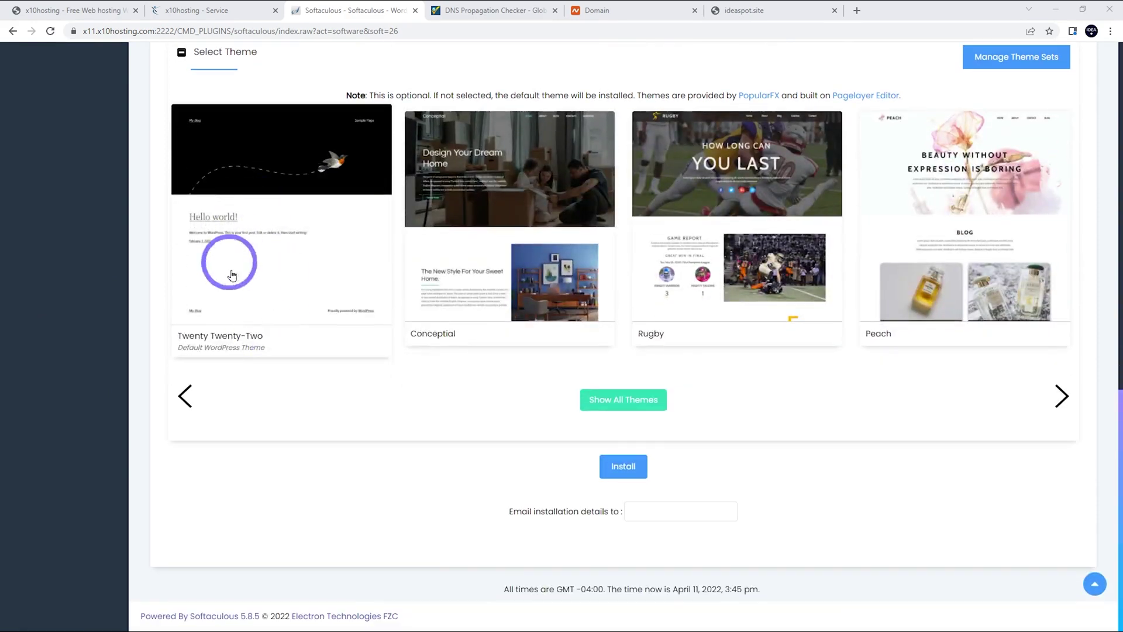
# Step: Run the install, then open the new ideaspot.site link in a separate tab
pyautogui.click(636, 466)
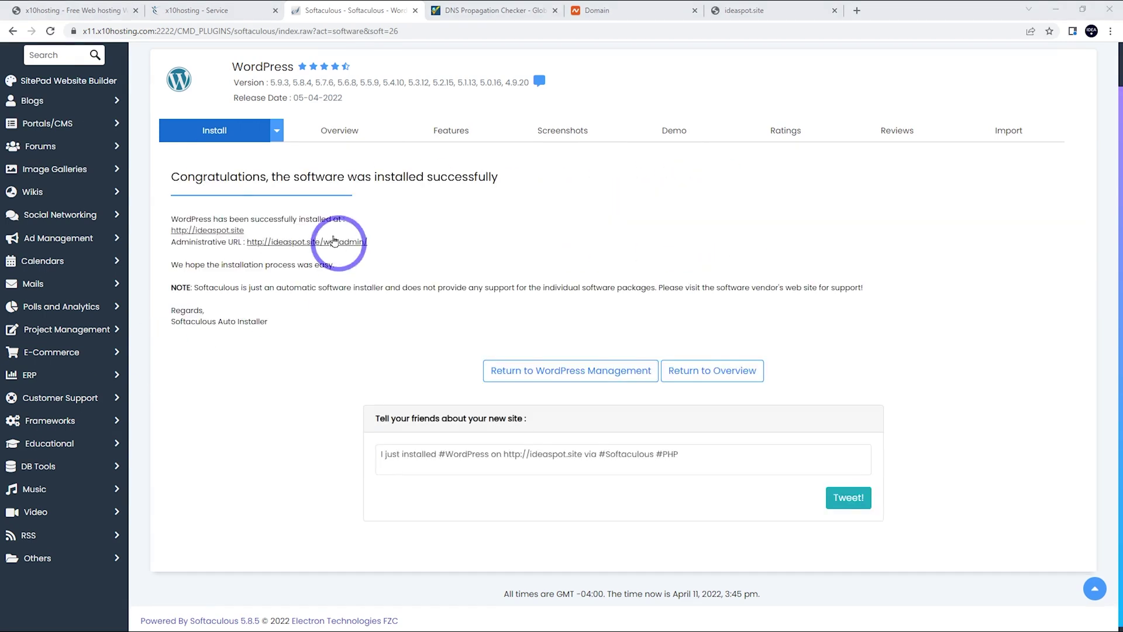
pyautogui.rightClick(221, 230)
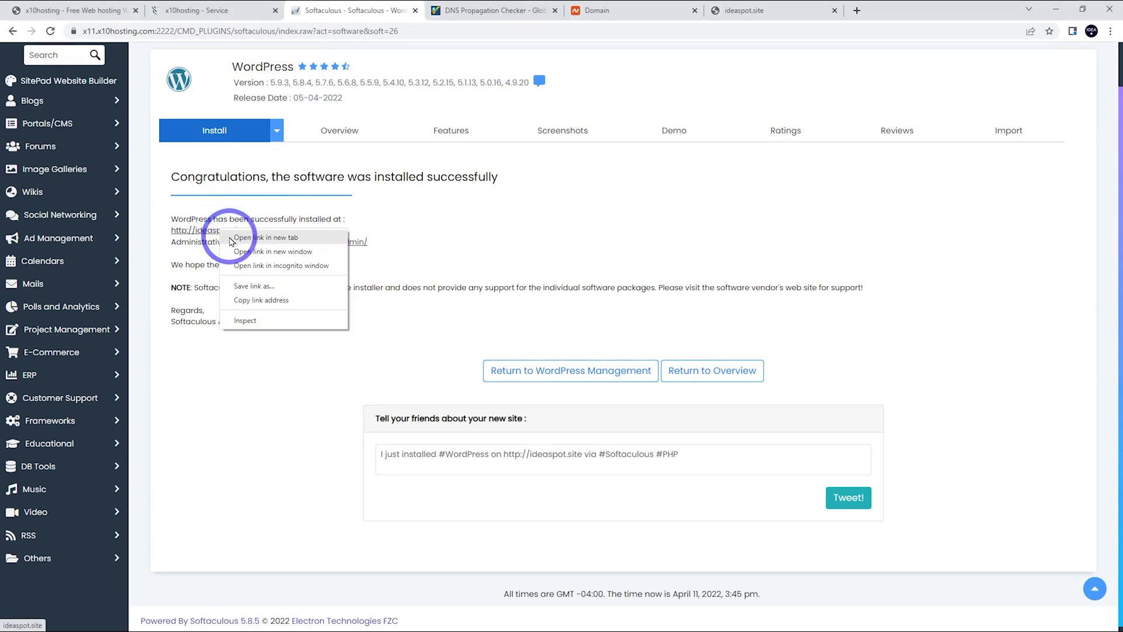
pyautogui.click(231, 238)
pyautogui.click(472, 9)
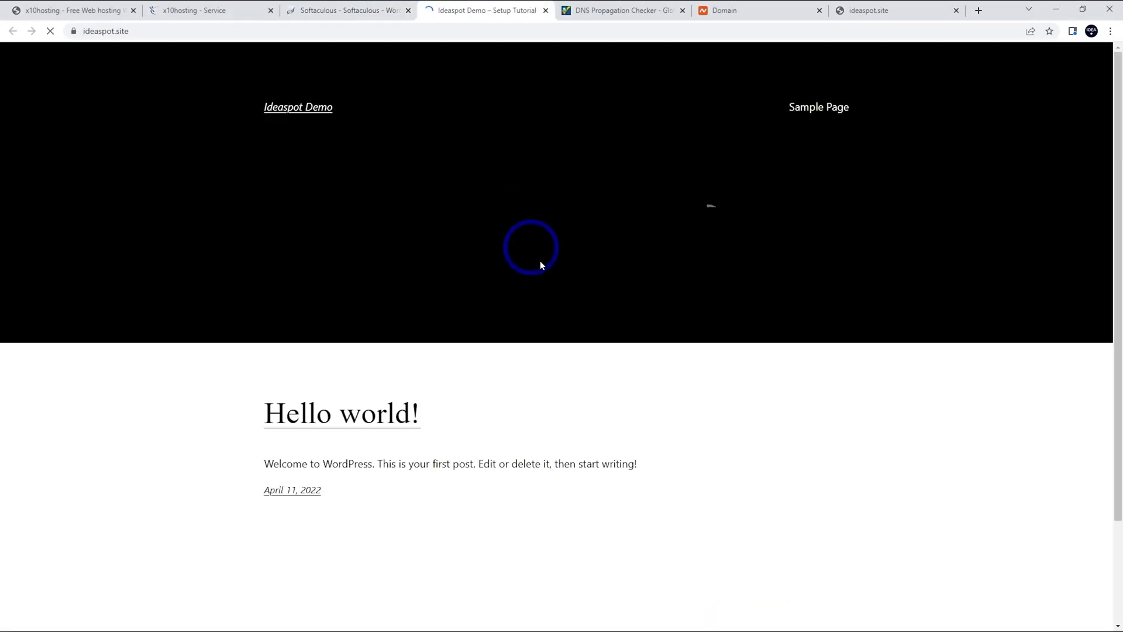
# Step: Open the Administrative URL in a new tab to reach the Ideaspot Demo dashboard
pyautogui.click(391, 6)
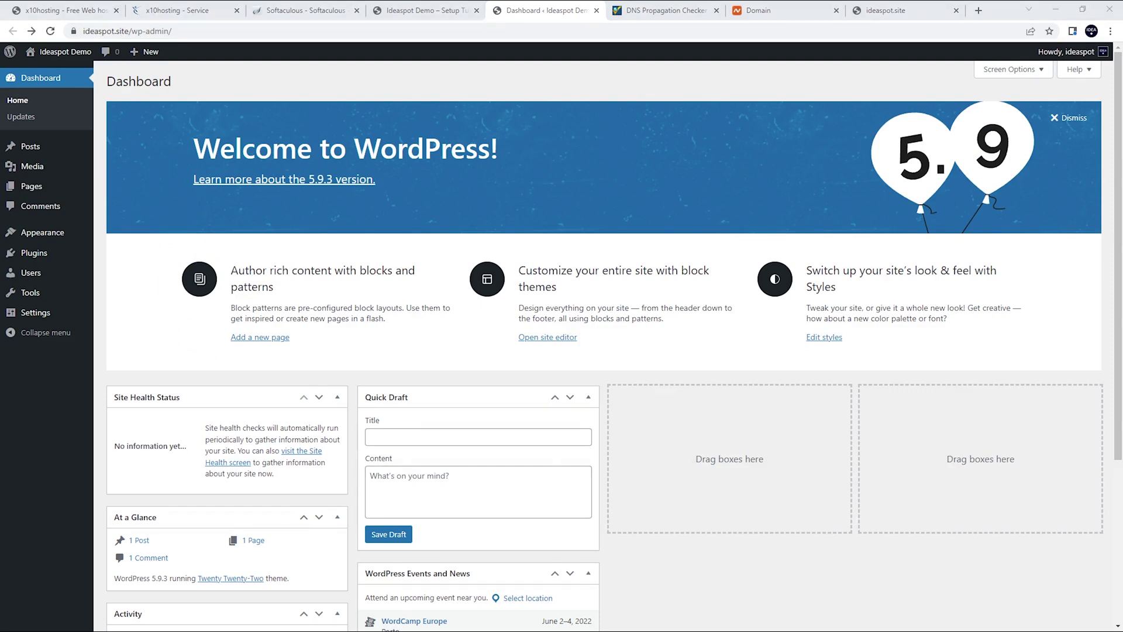
pyautogui.moveTo(51, 235)
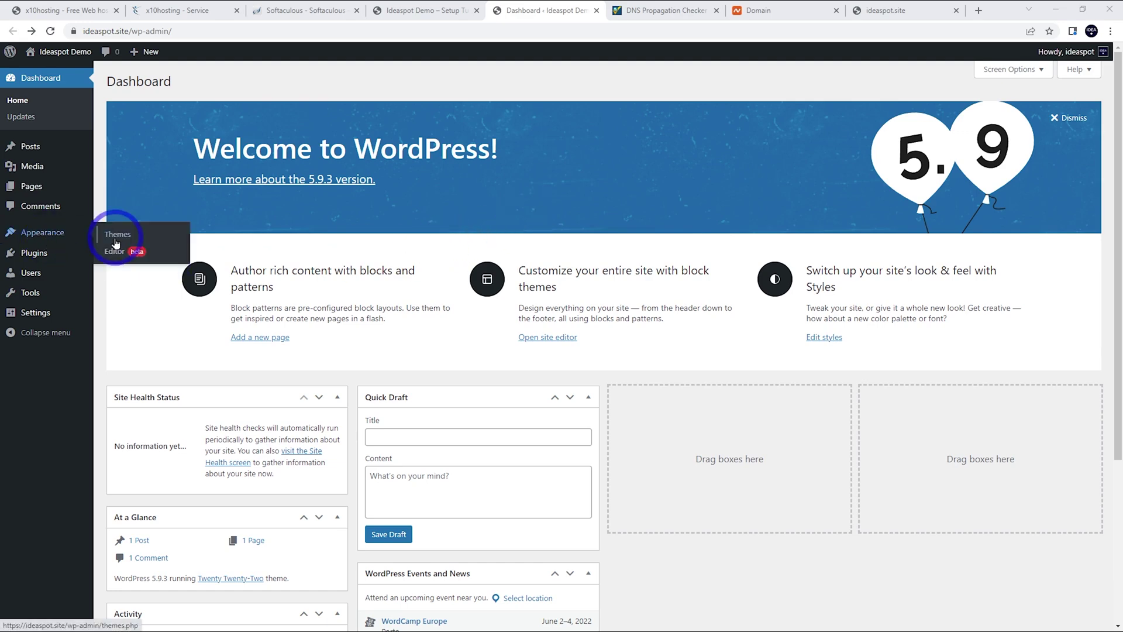
# Step: Search the theme directory for 'kadence', install the Kadence theme and activate it
pyautogui.click(113, 232)
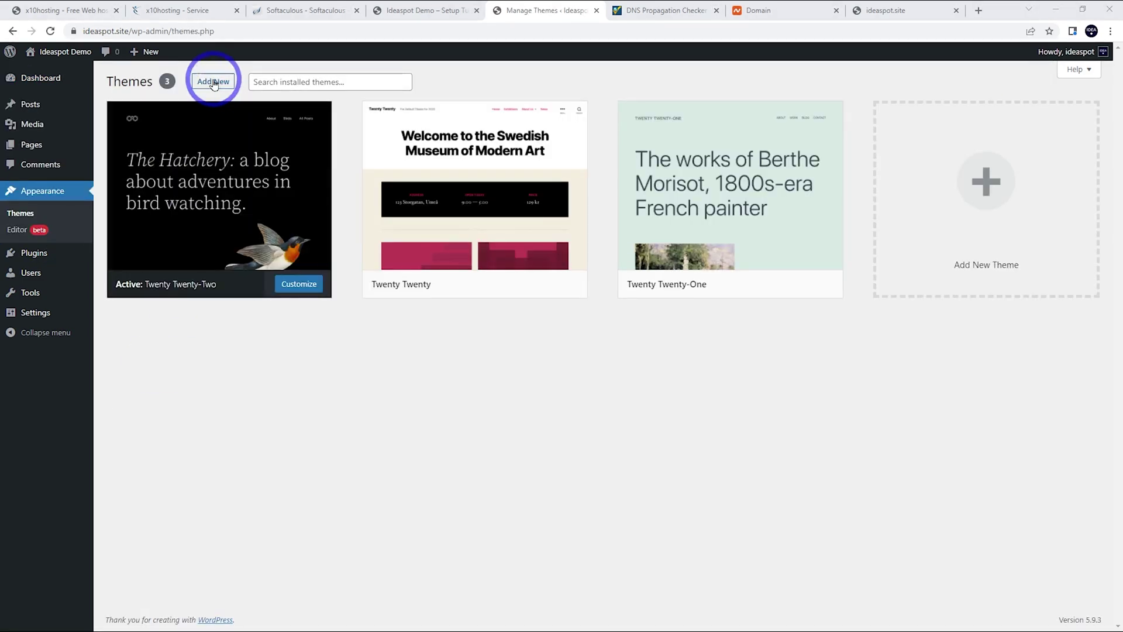
pyautogui.click(213, 82)
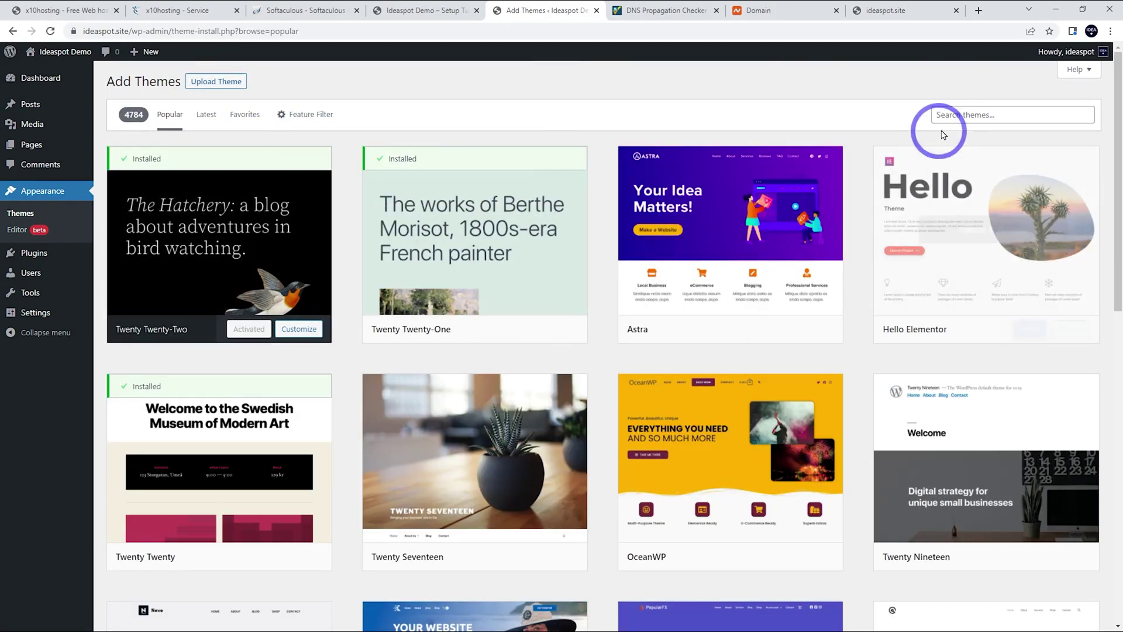
pyautogui.click(962, 116)
pyautogui.write('kadence')
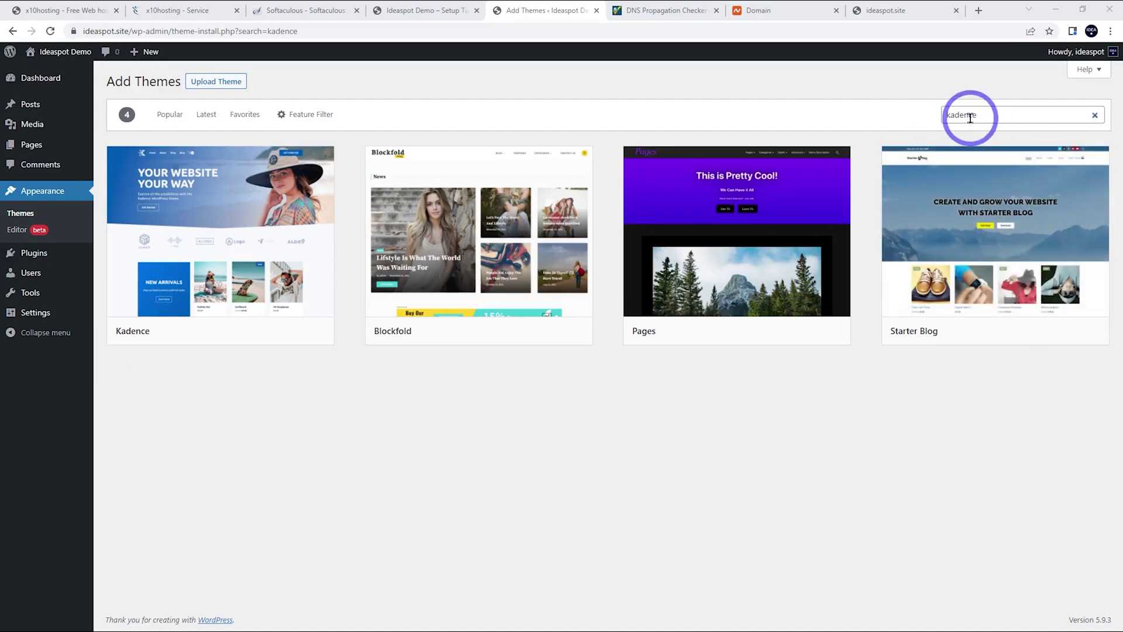
pyautogui.click(264, 329)
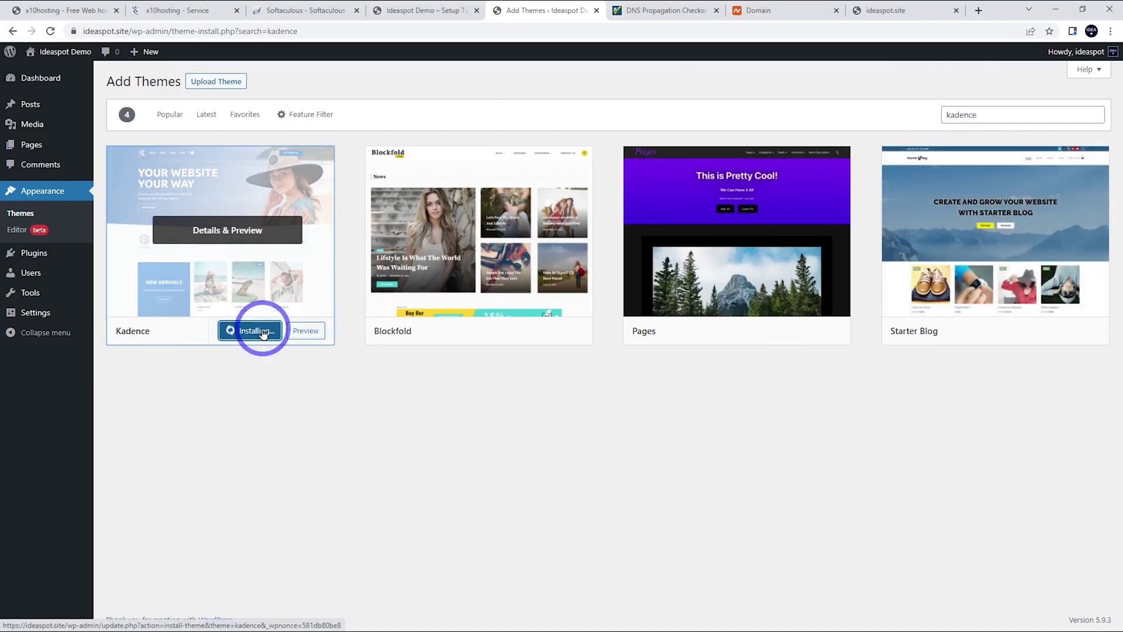
pyautogui.click(246, 329)
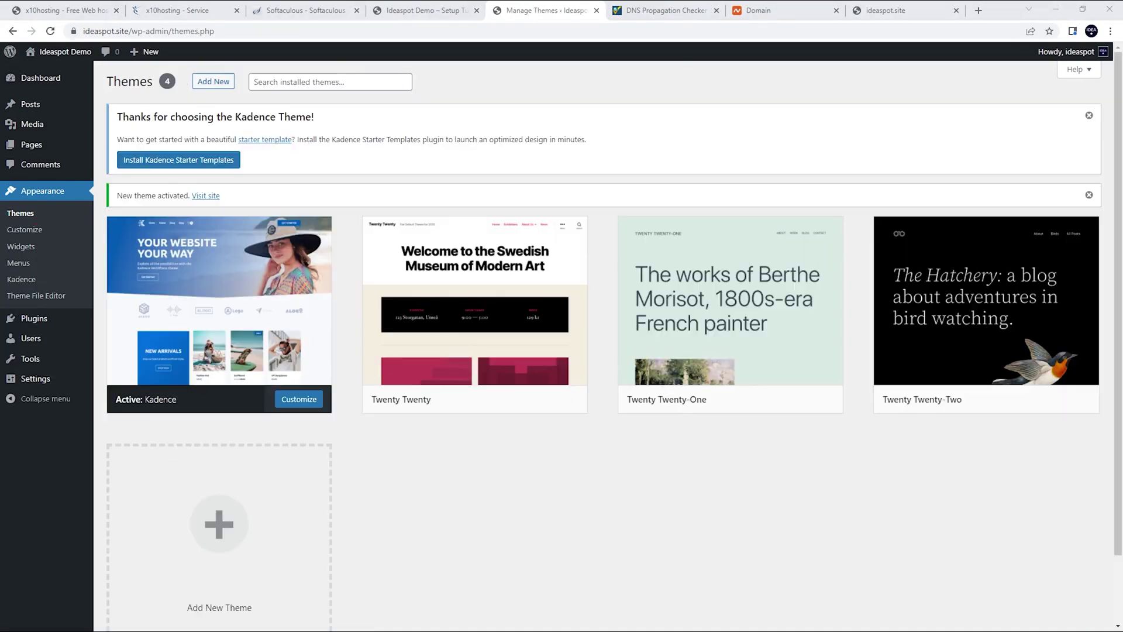
# Step: Install Kadence Starter Templates and import Agency as a full site, skipping the subscription
pyautogui.click(166, 159)
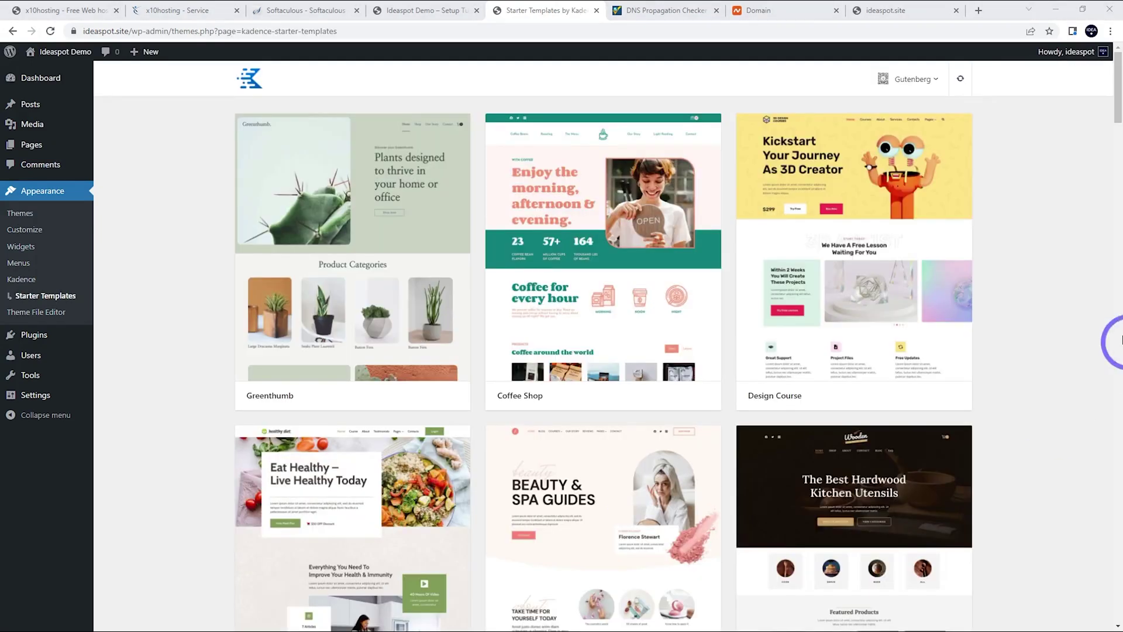
pyautogui.moveTo(1119, 117); pyautogui.dragTo(1065, 565)
pyautogui.click(346, 177)
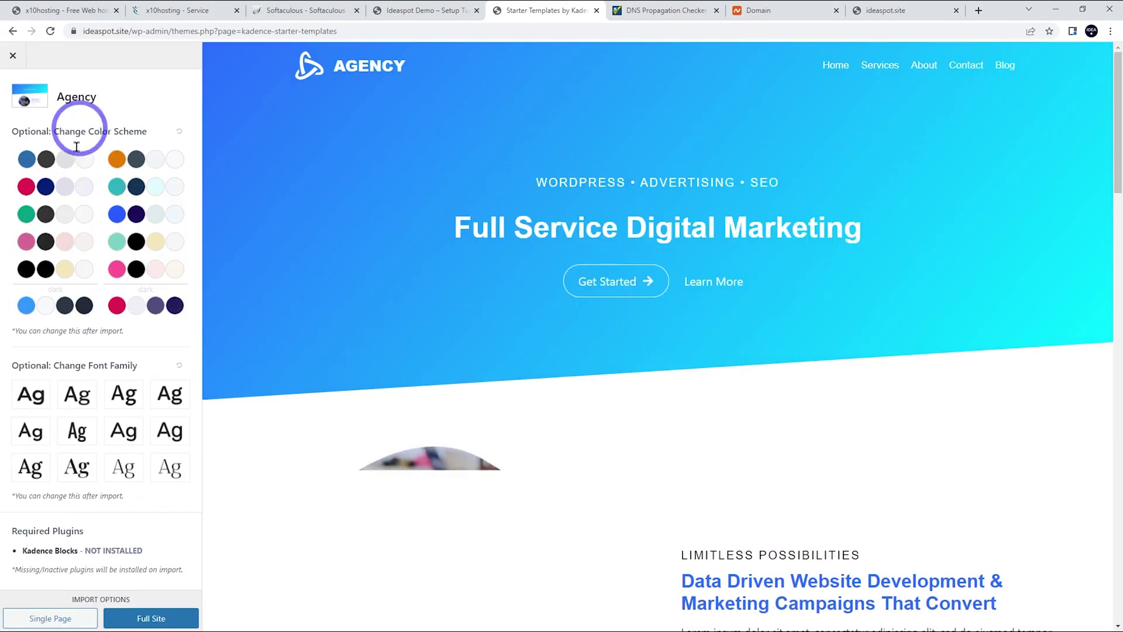
pyautogui.click(132, 618)
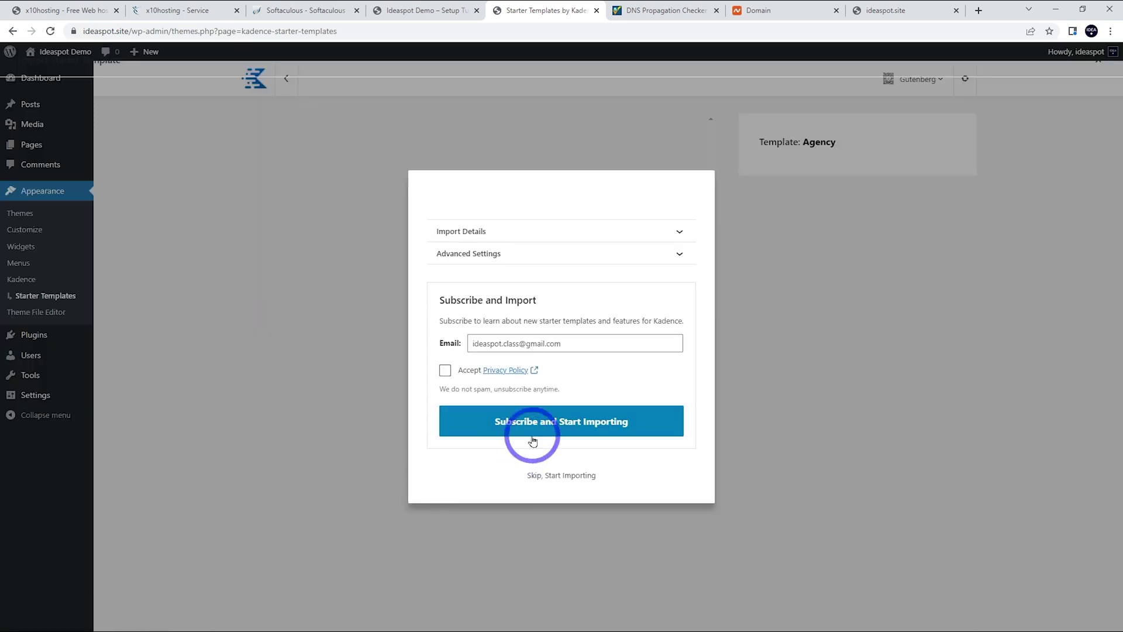
pyautogui.click(531, 476)
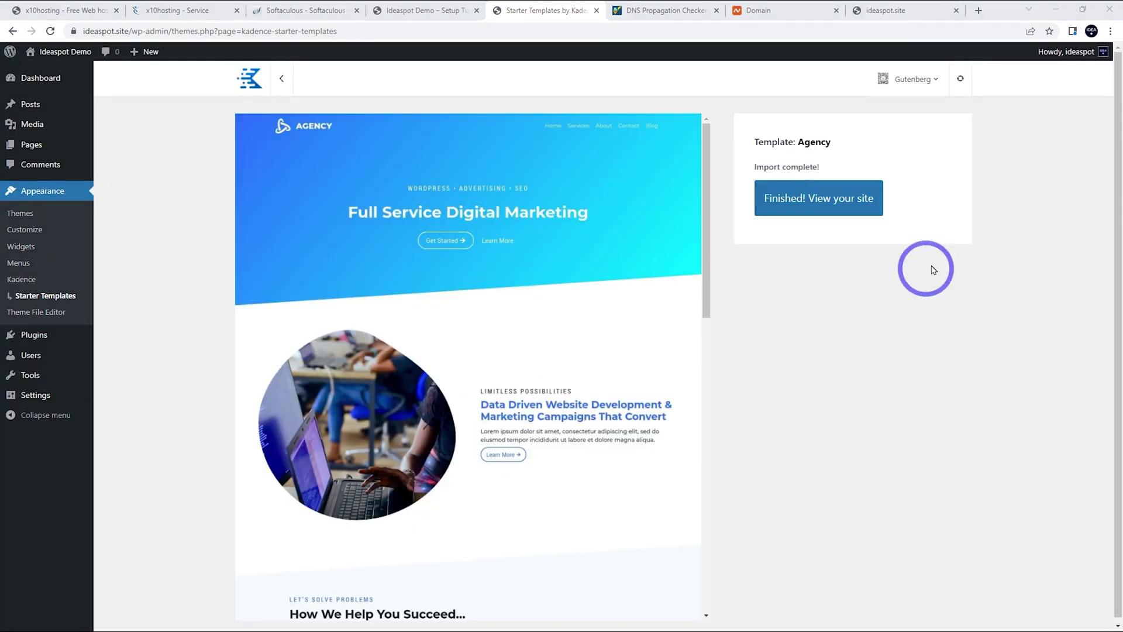
pyautogui.click(822, 198)
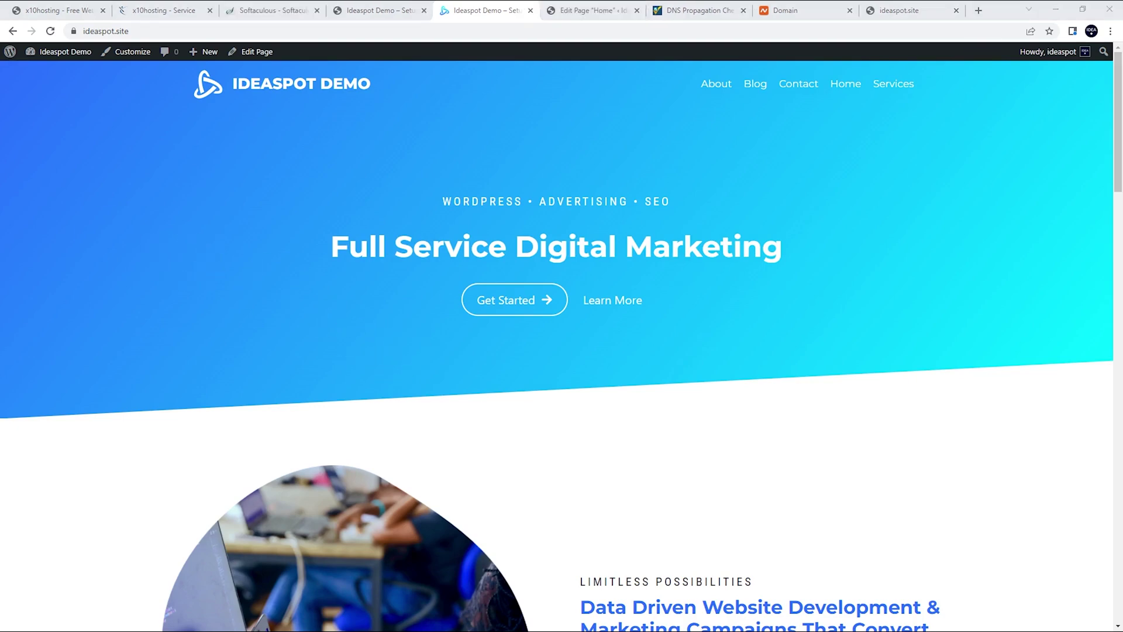
# Step: Scroll through the imported Agency homepage, then open the Home page in the block editor
pyautogui.moveTo(1118, 138); pyautogui.dragTo(1119, 431)
pyautogui.scroll(-10, 410, 404)
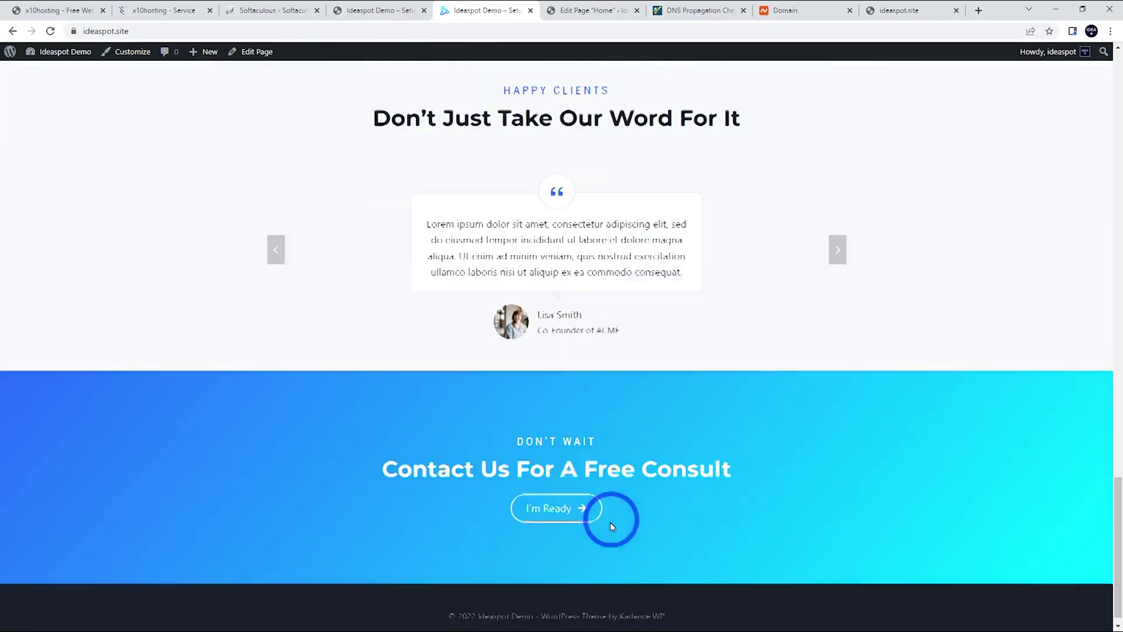
pyautogui.scroll(9, 585, 331)
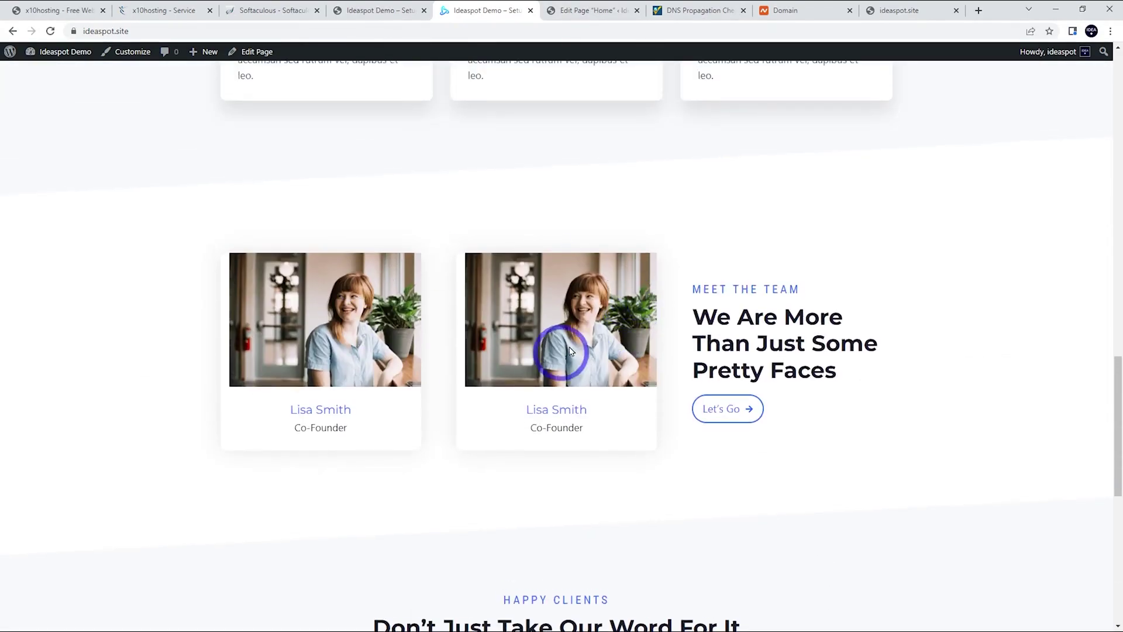
pyautogui.scroll(-6, 516, 393)
pyautogui.scroll(15, 517, 393)
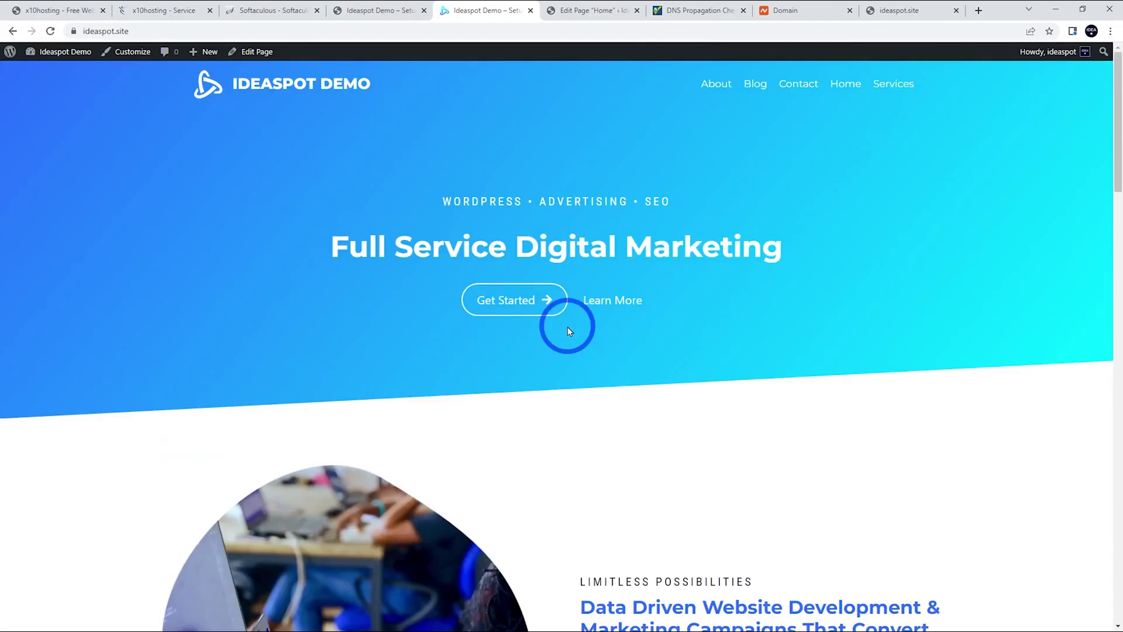
pyautogui.click(258, 52)
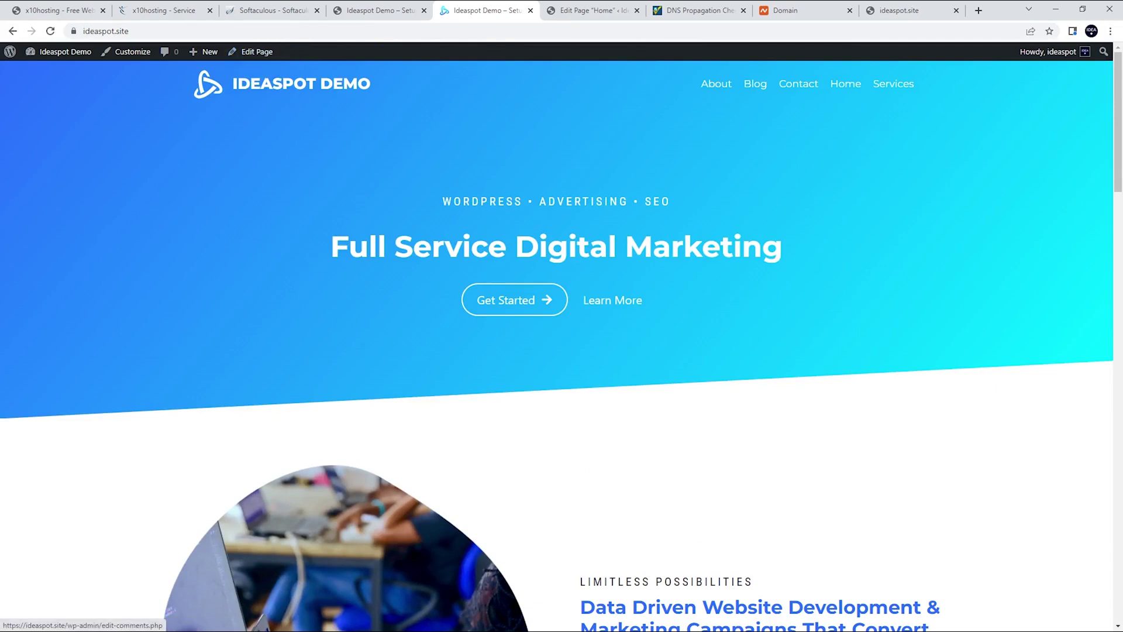
pyautogui.click(232, 208)
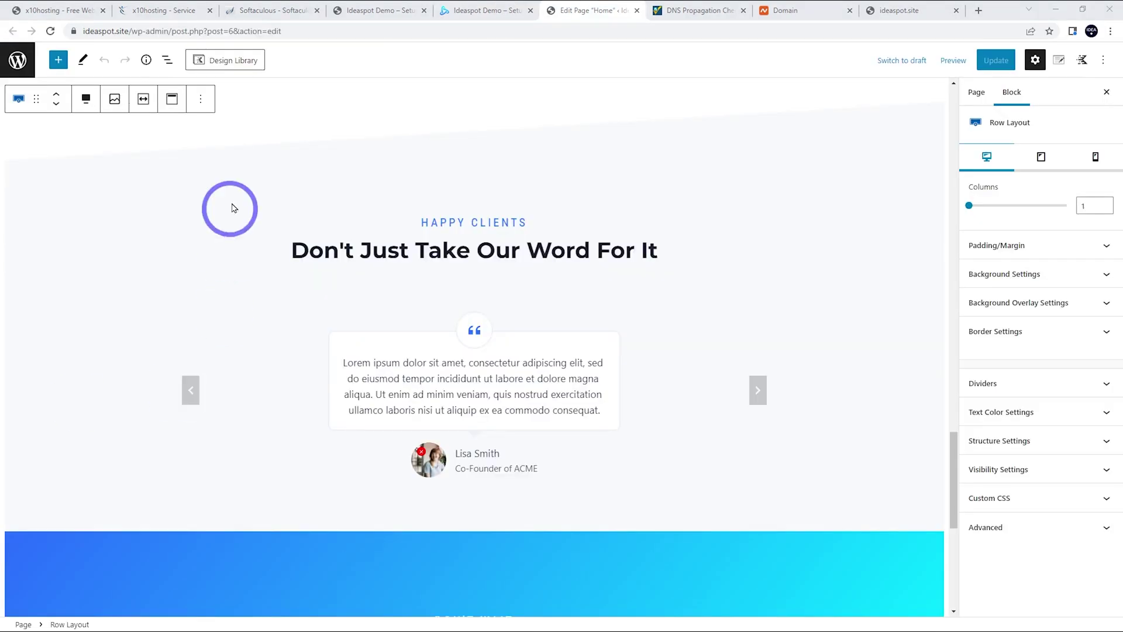
# Step: Delete the testimonials and Meet the Team rows from Home, save, and list all pages
pyautogui.click(199, 100)
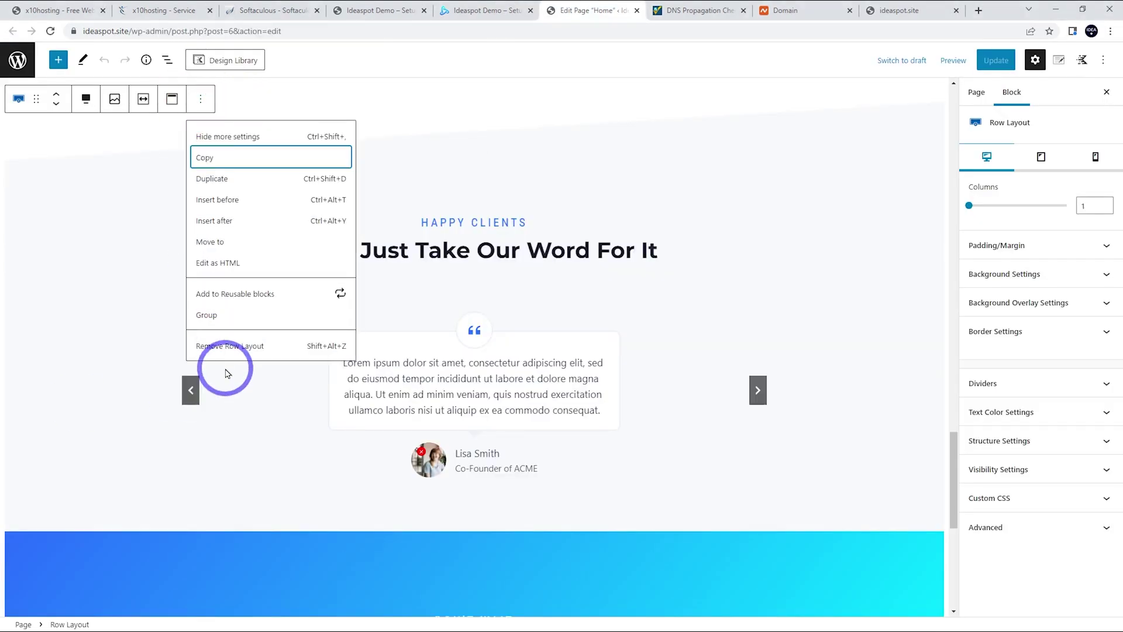
pyautogui.click(217, 351)
pyautogui.scroll(3, 281, 252)
pyautogui.click(199, 240)
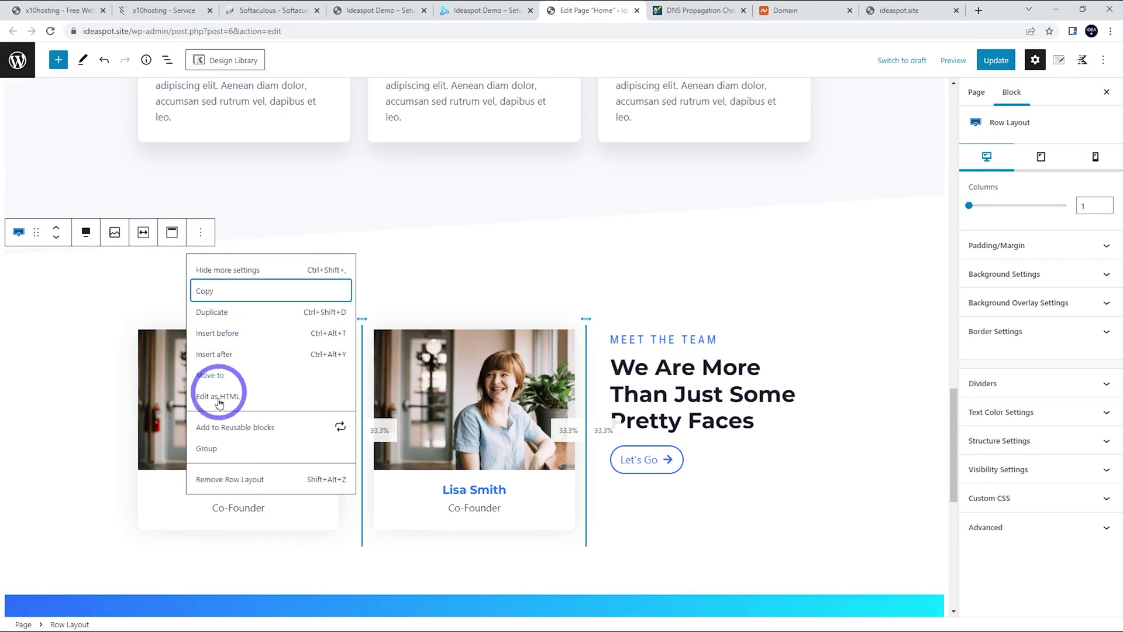
pyautogui.click(226, 477)
pyautogui.click(996, 60)
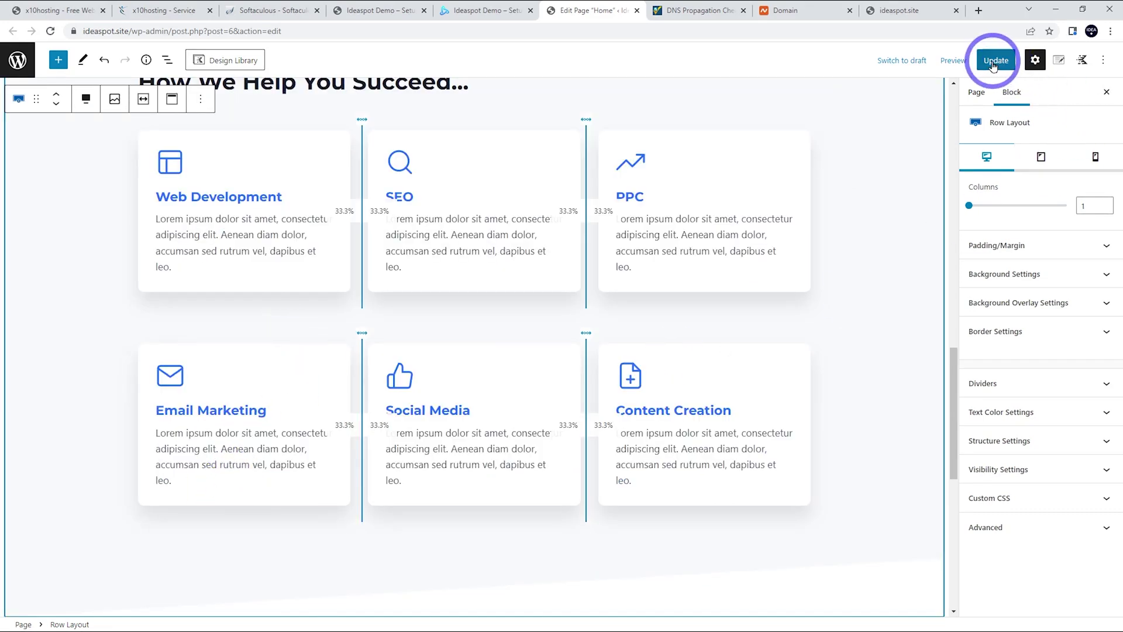
pyautogui.click(25, 64)
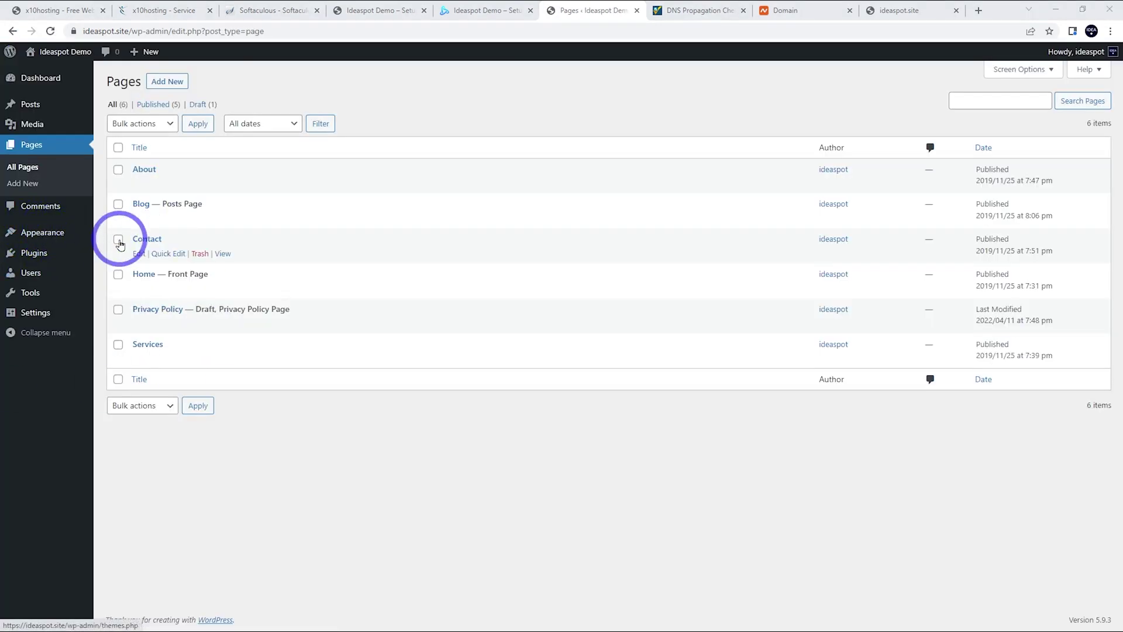
# Step: In Customize > General > Performance, enable local Google Fonts, font preload and CSS preload, then publish
pyautogui.click(131, 253)
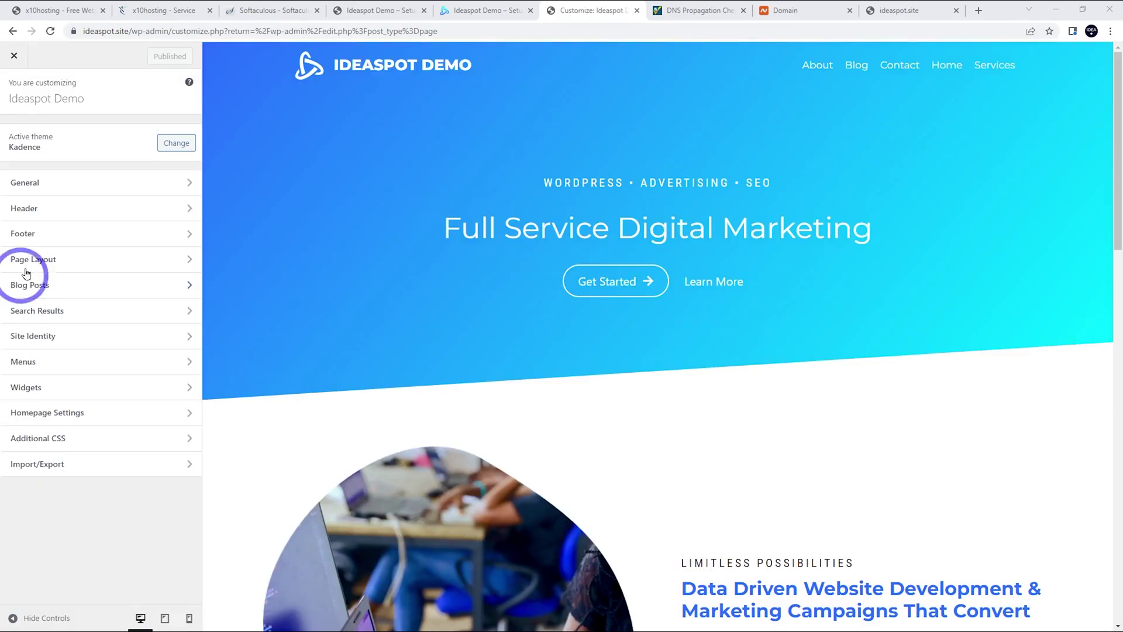
pyautogui.click(73, 185)
pyautogui.click(33, 388)
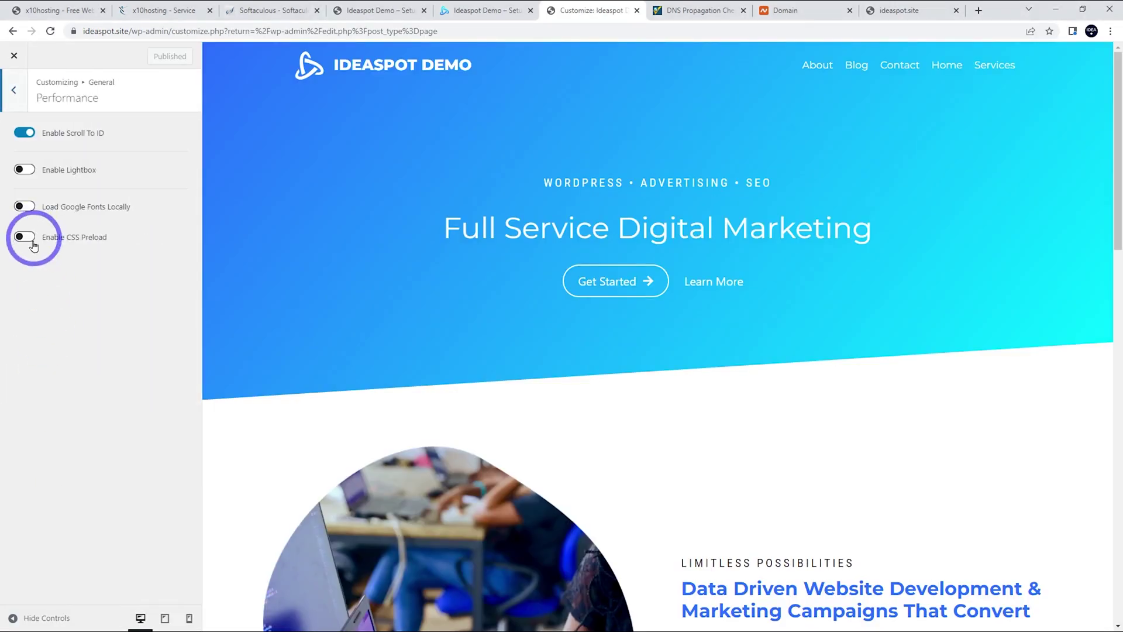
pyautogui.click(24, 206)
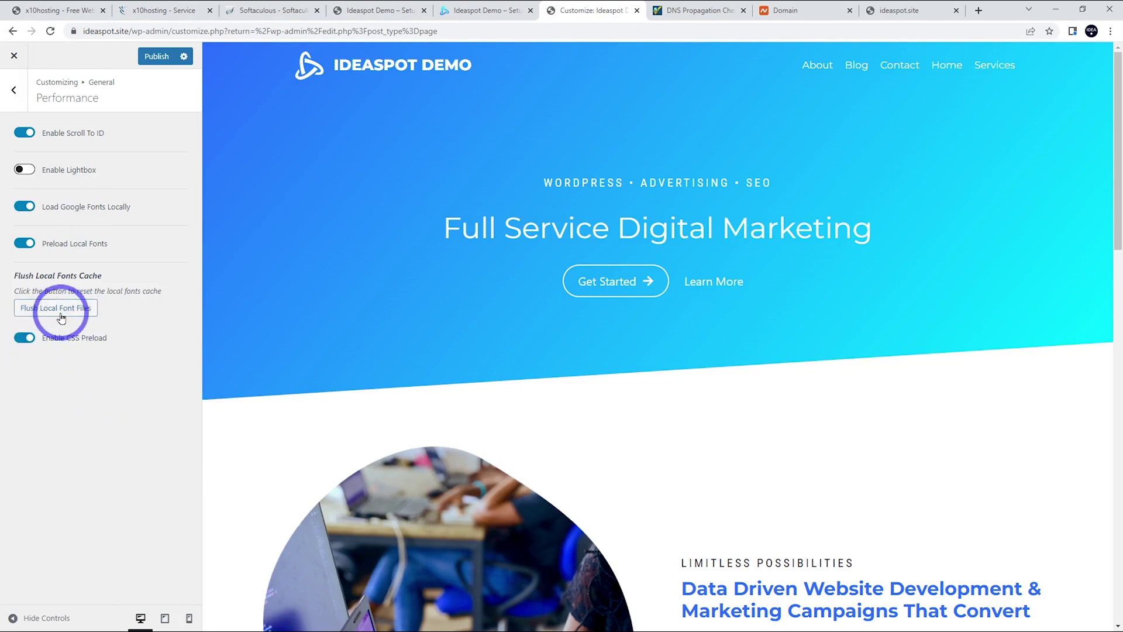
pyautogui.click(155, 58)
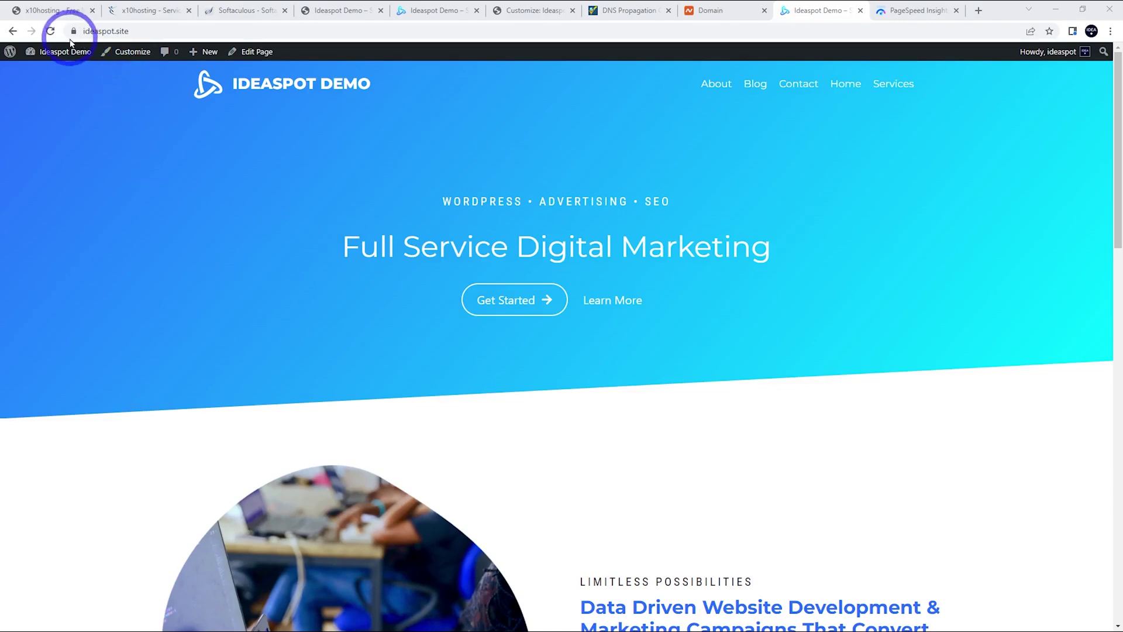
# Step: Run a PageSpeed Insights analysis of ideaspot.site
pyautogui.scroll(-10, 722, 366)
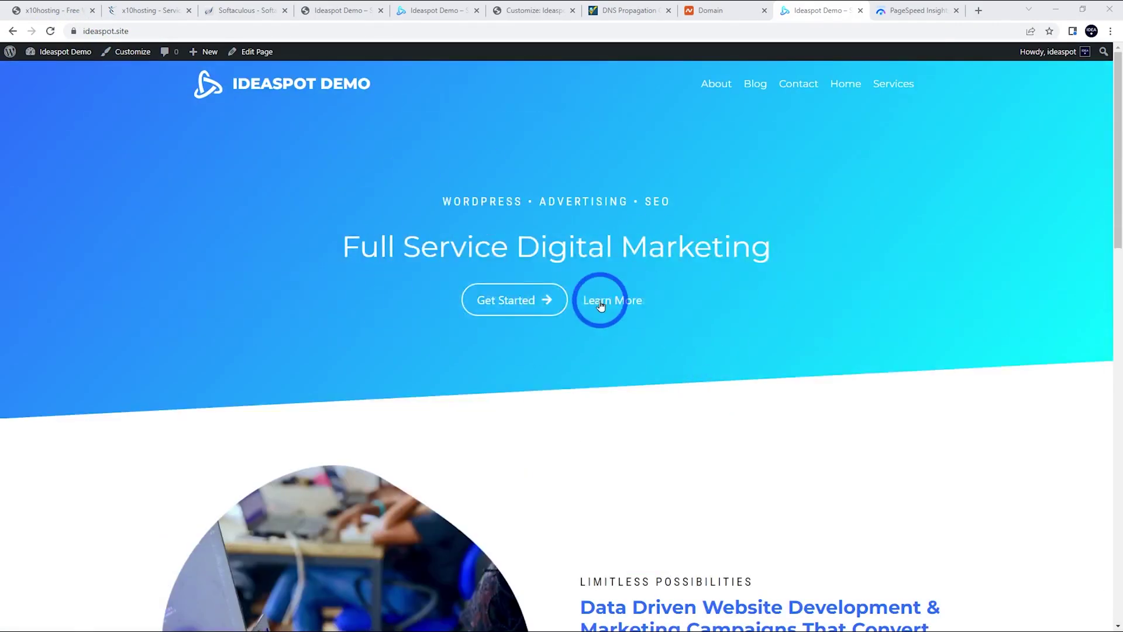
pyautogui.click(910, 12)
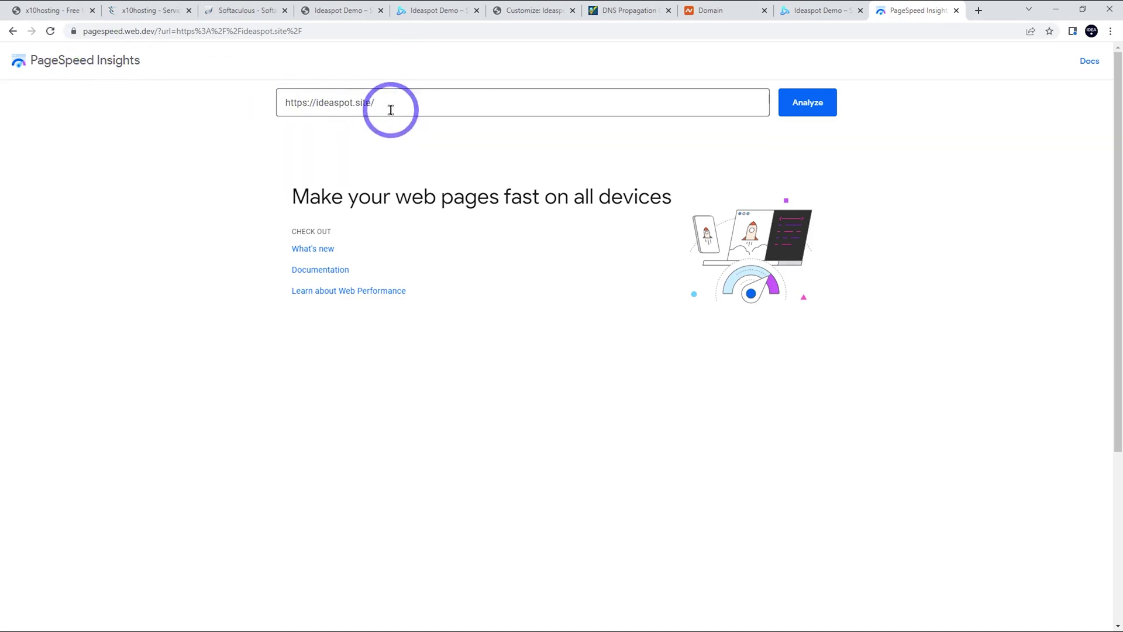
pyautogui.click(797, 108)
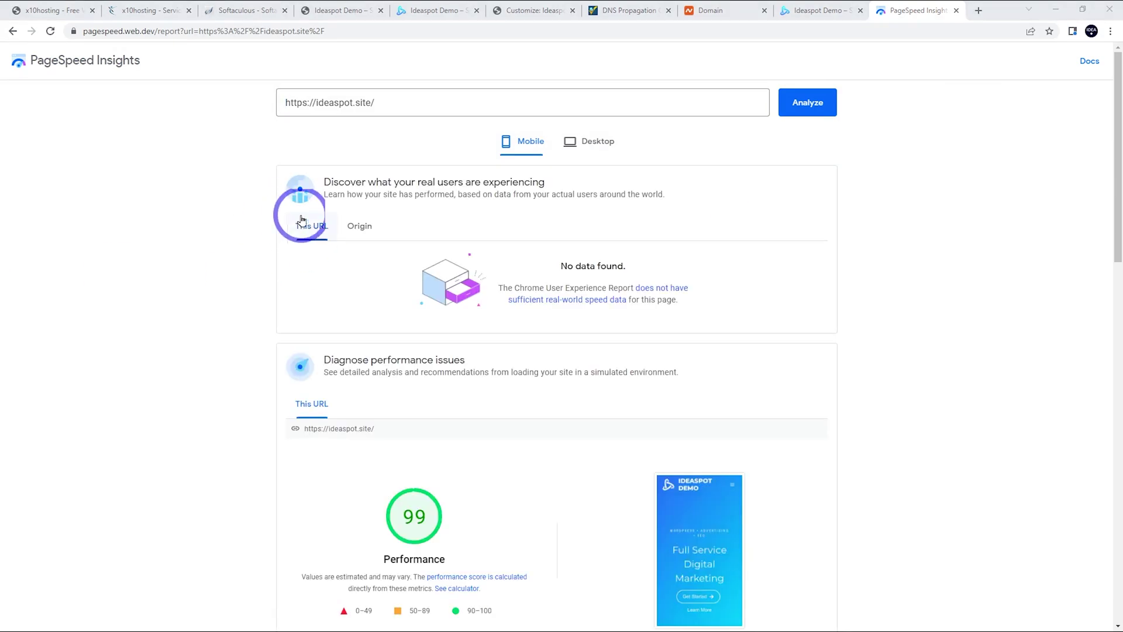
pyautogui.scroll(-2, 454, 509)
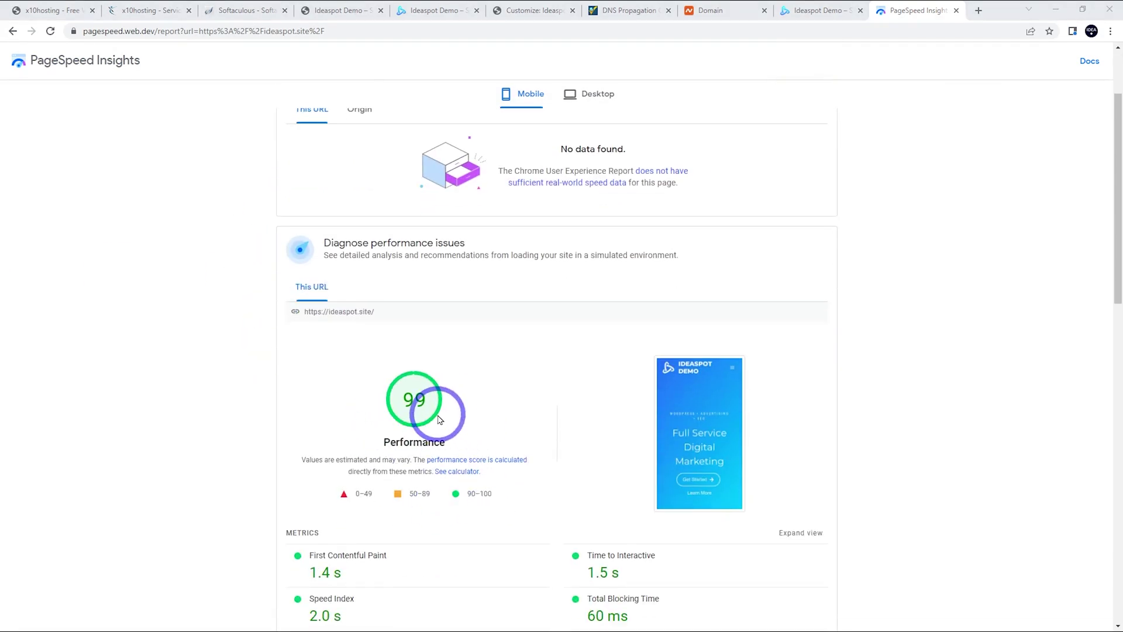
pyautogui.scroll(2, 439, 419)
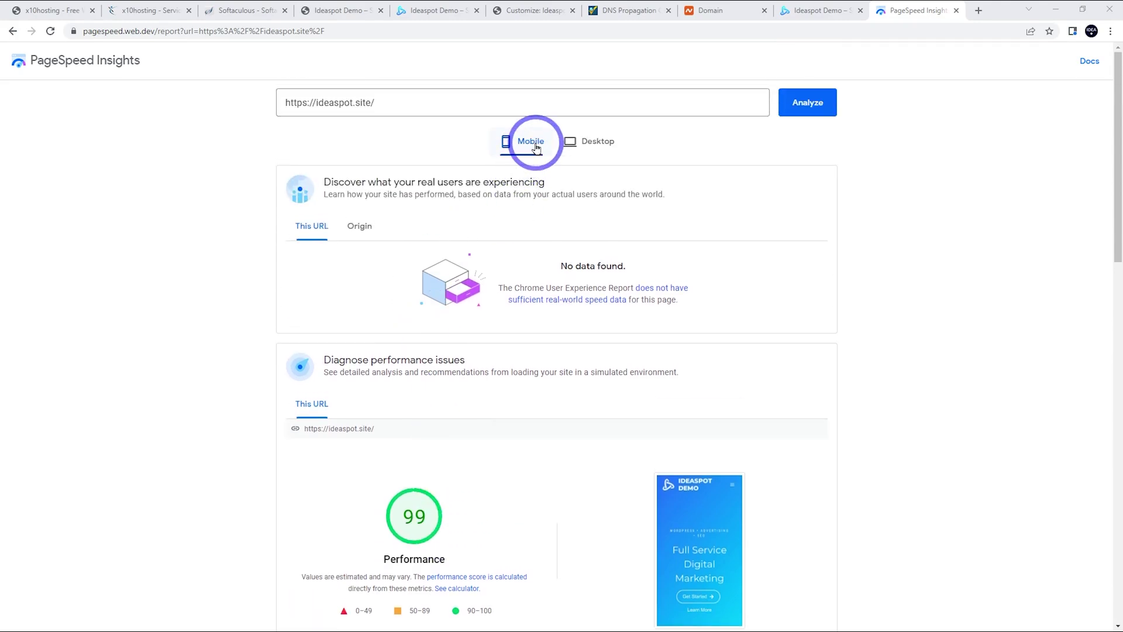
# Step: Compare the desktop score of 97 with the mobile score of 99
pyautogui.click(571, 142)
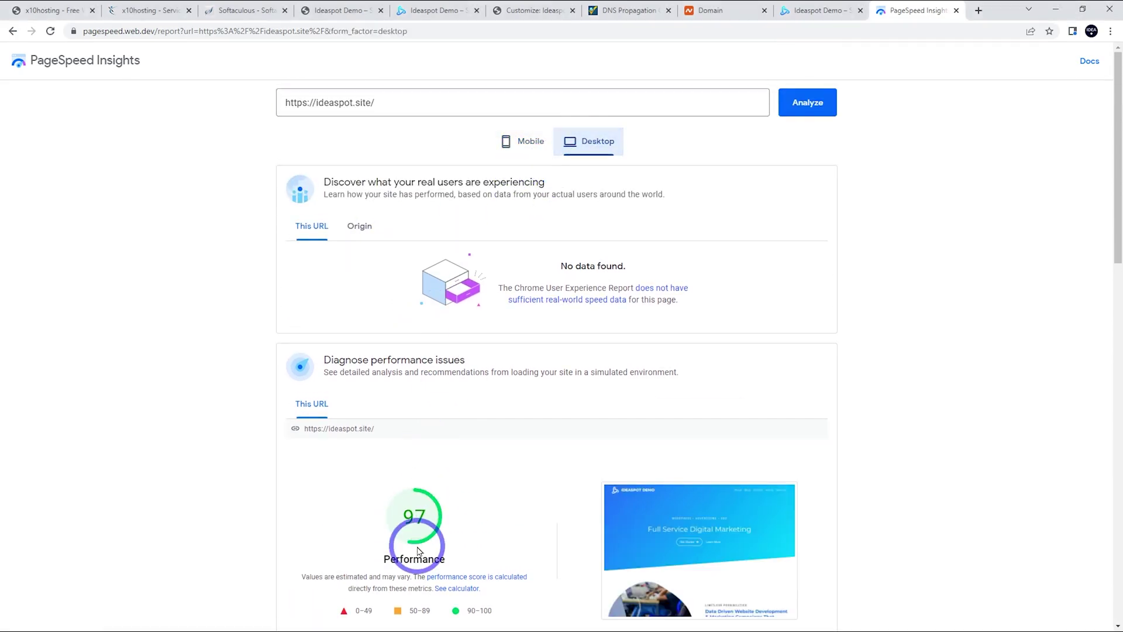
pyautogui.click(522, 142)
pyautogui.scroll(-5, 561, 283)
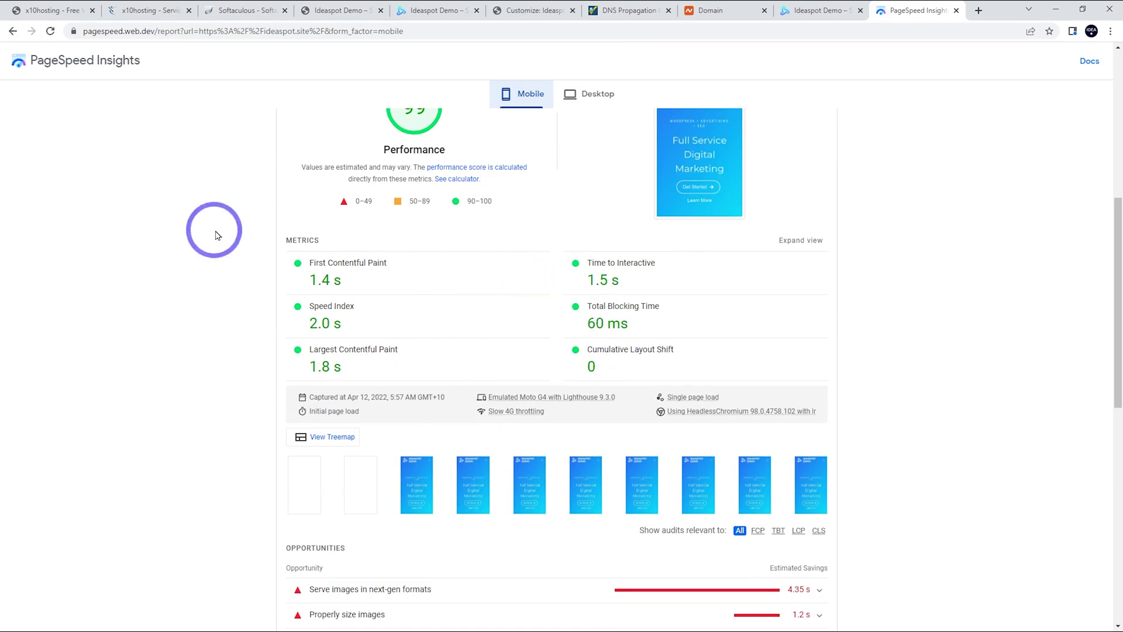
pyautogui.scroll(4, 381, 375)
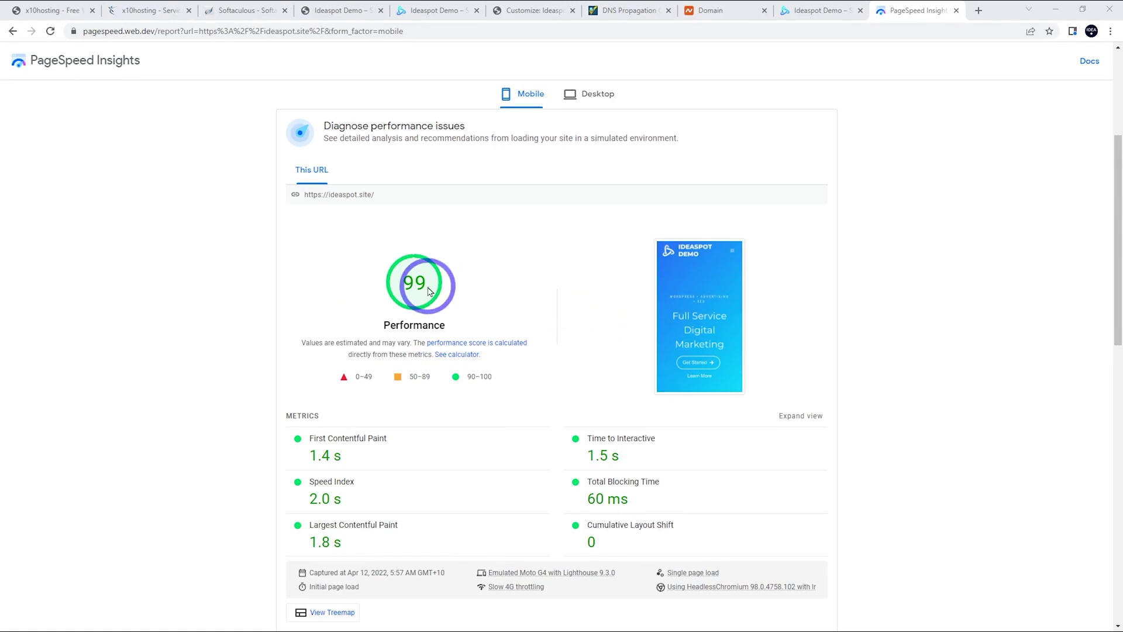
pyautogui.click(822, 10)
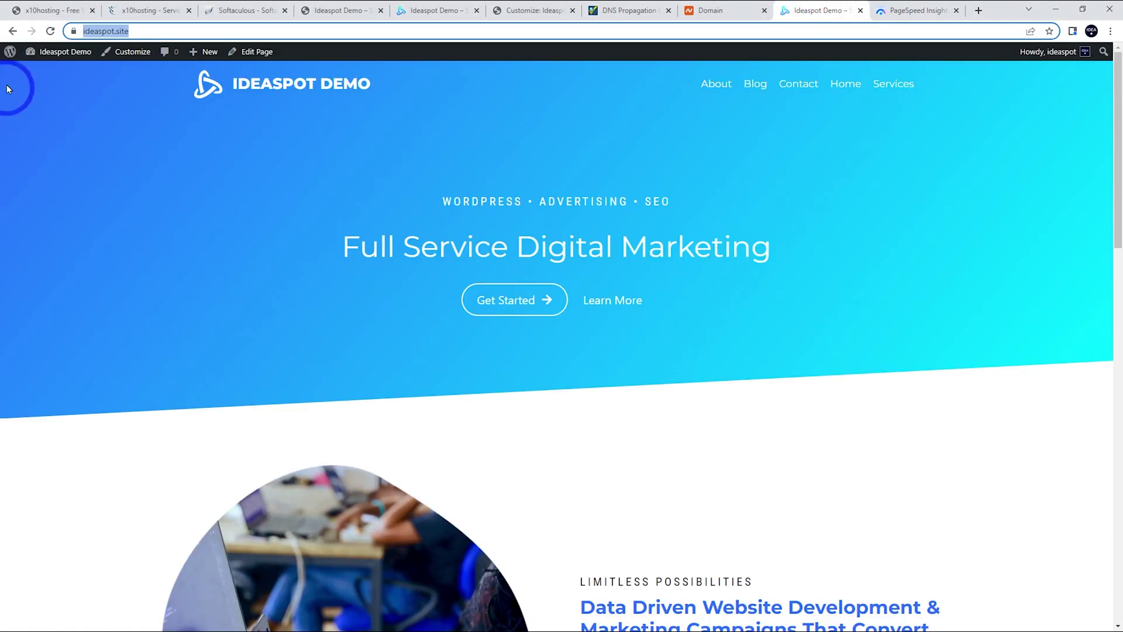
# Step: Install the WPPerformanceTester plugin from Plugins > Add New
pyautogui.moveTo(63, 51)
pyautogui.click(53, 78)
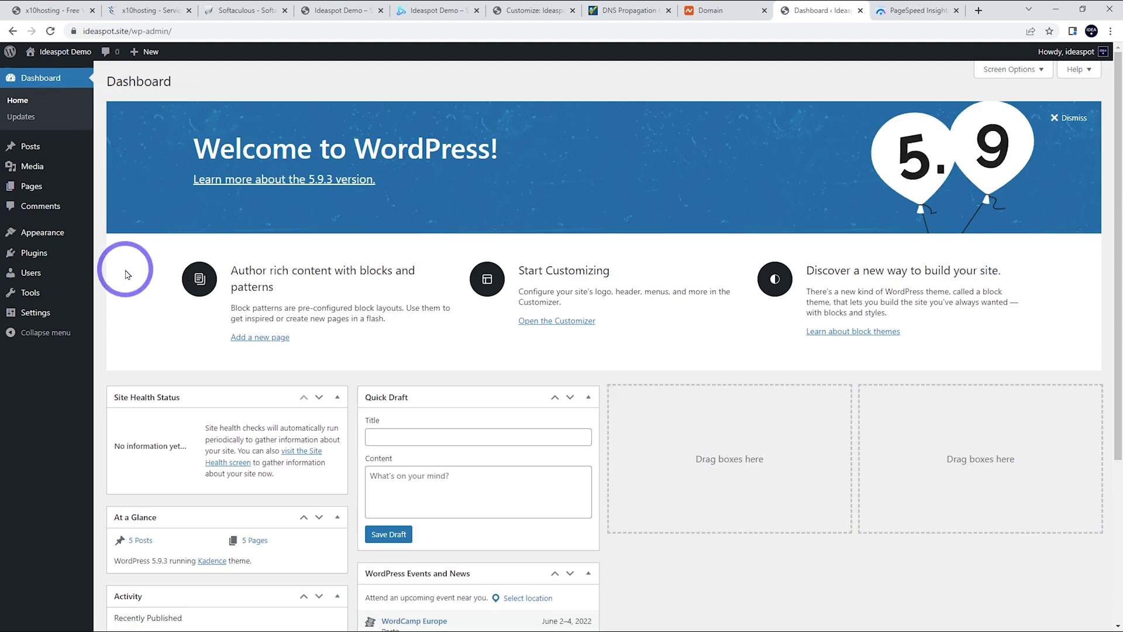
pyautogui.moveTo(57, 256)
pyautogui.click(127, 278)
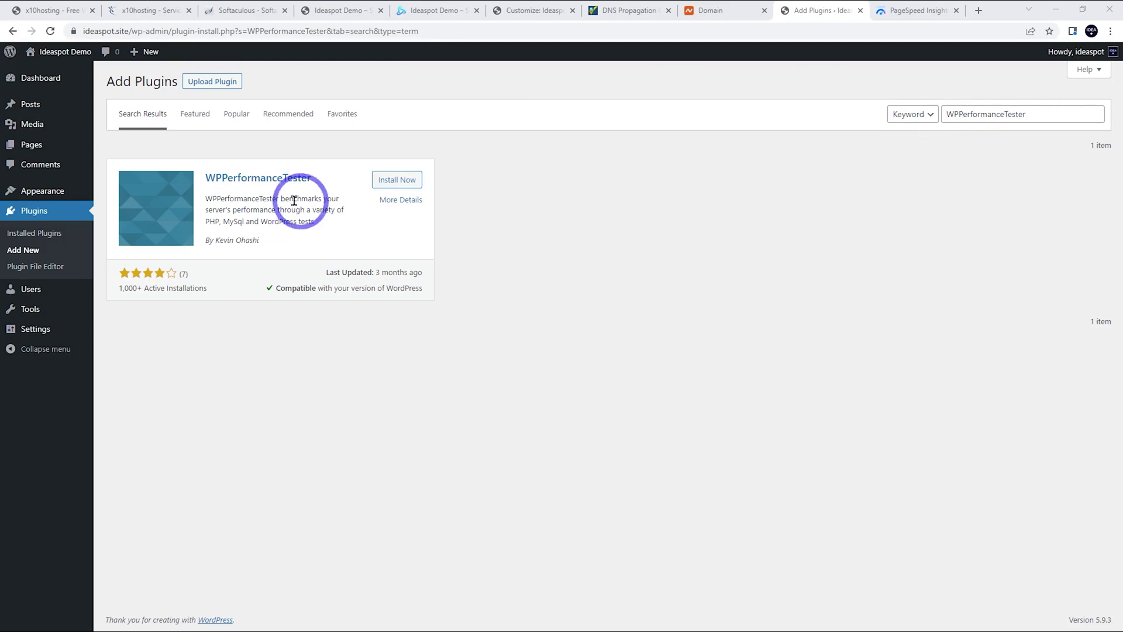
pyautogui.click(397, 185)
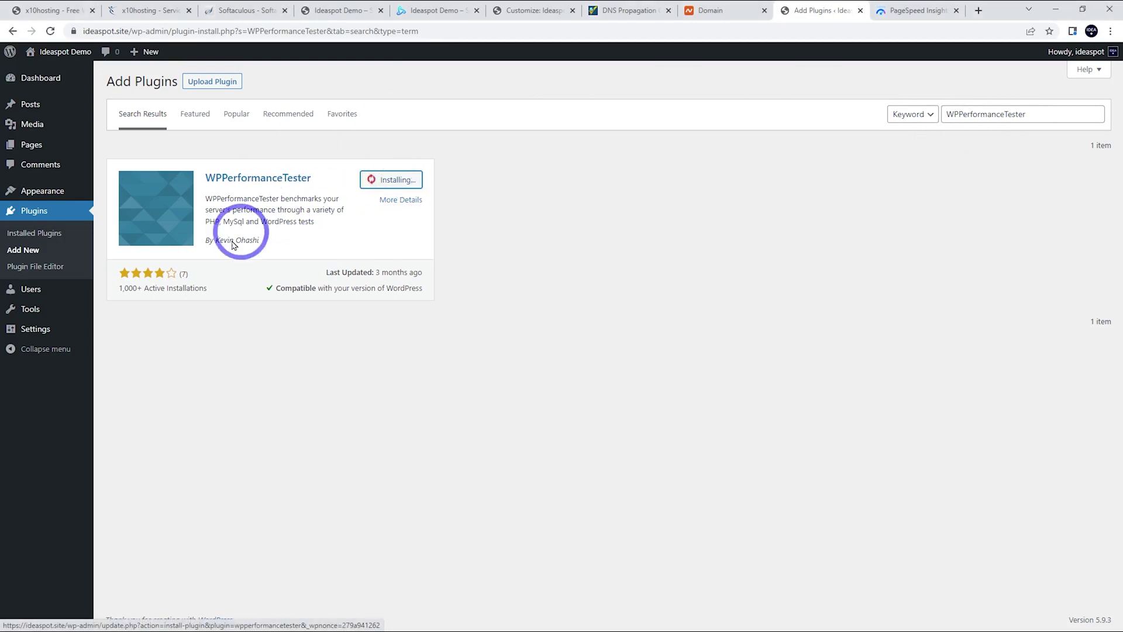
# Step: Run Begin Performance Test in Tools > WP Performance Tester to get the results chart
pyautogui.moveTo(61, 304)
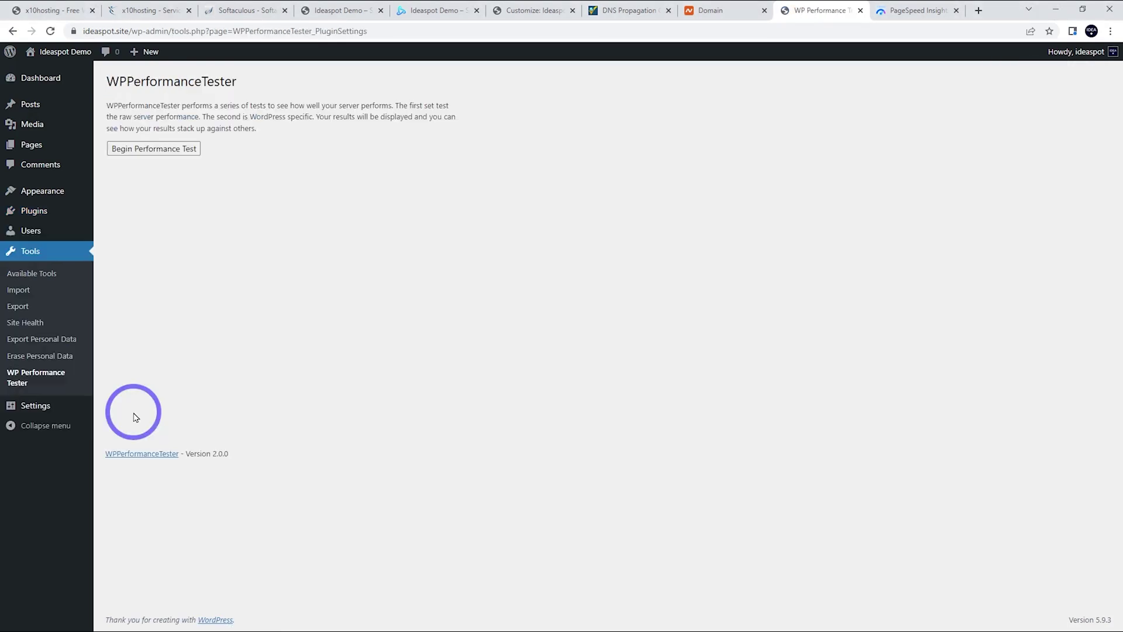
pyautogui.click(174, 154)
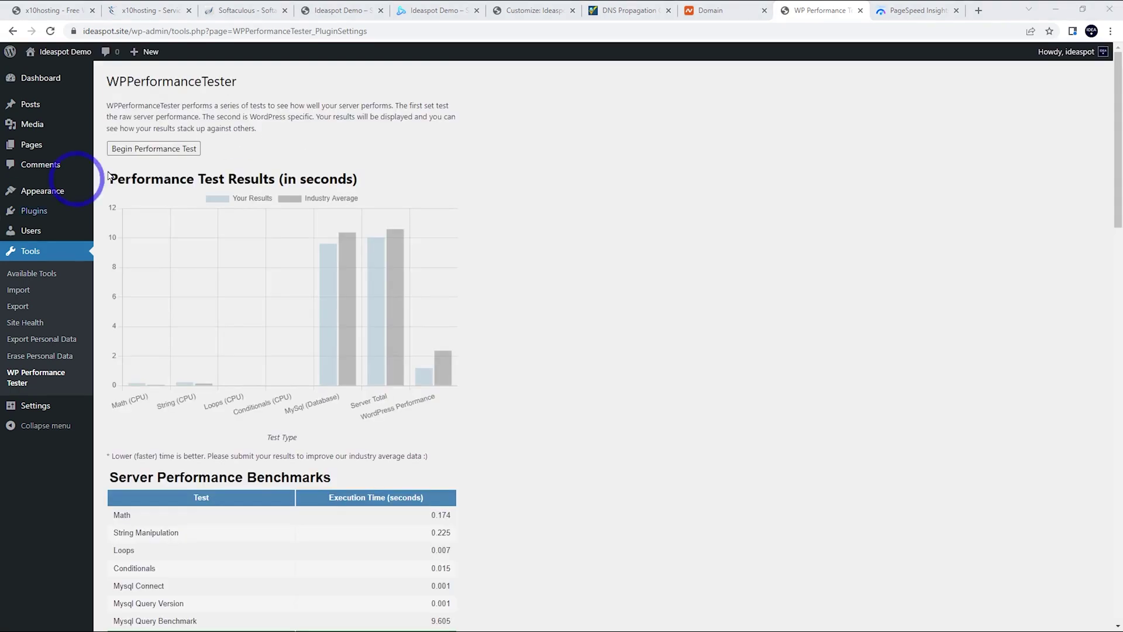
pyautogui.moveTo(424, 388)
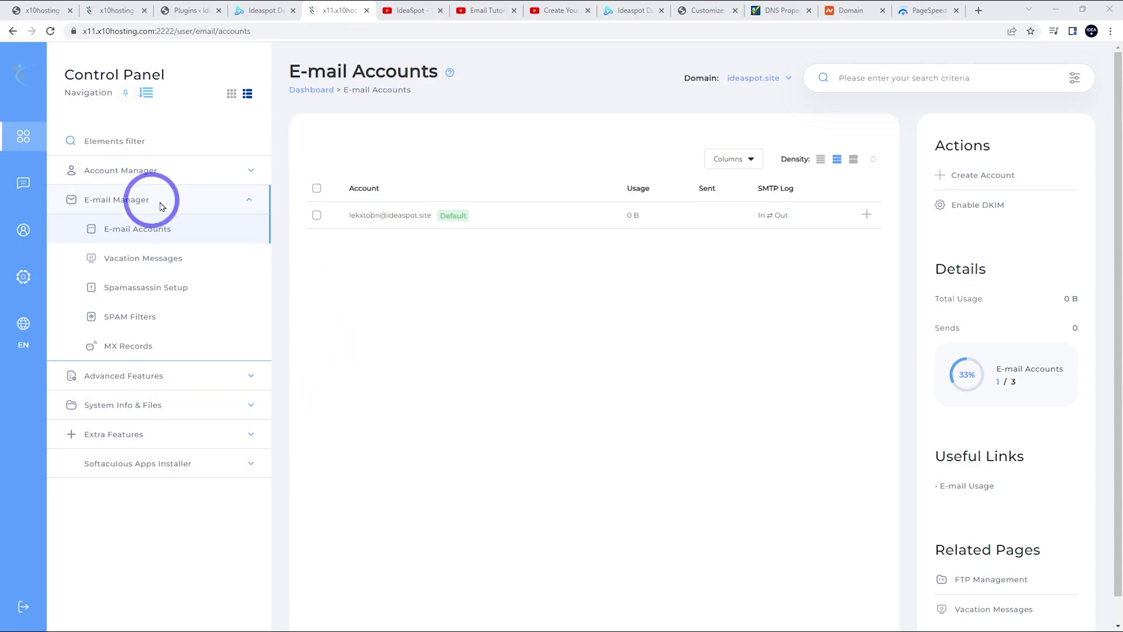
# Step: Show the ideaspot.site e-mail accounts, then switch to the IdeaSpot channel playlists
pyautogui.click(115, 239)
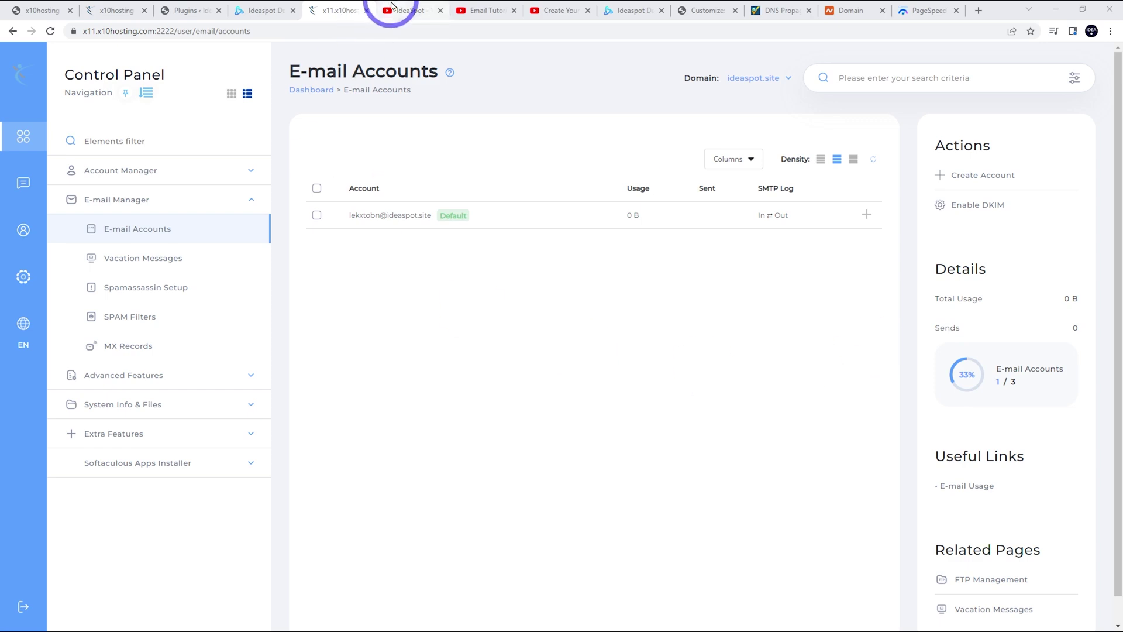
pyautogui.click(394, 6)
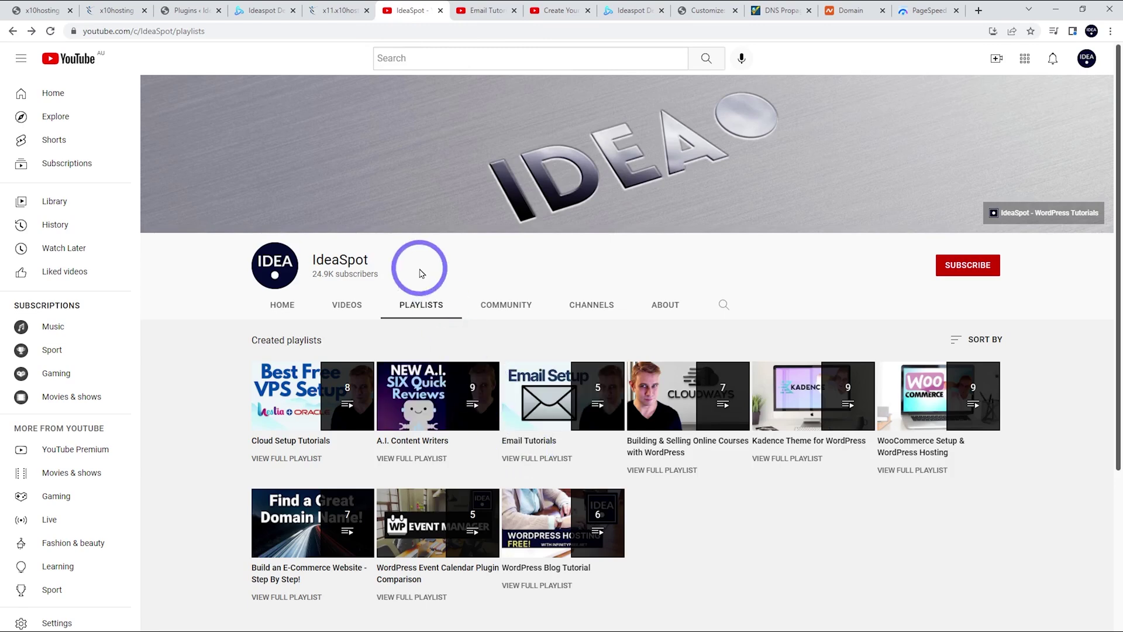
# Step: Open the Email Tutorials playlist, glancing back at the e-mail accounts page in between
pyautogui.click(465, 6)
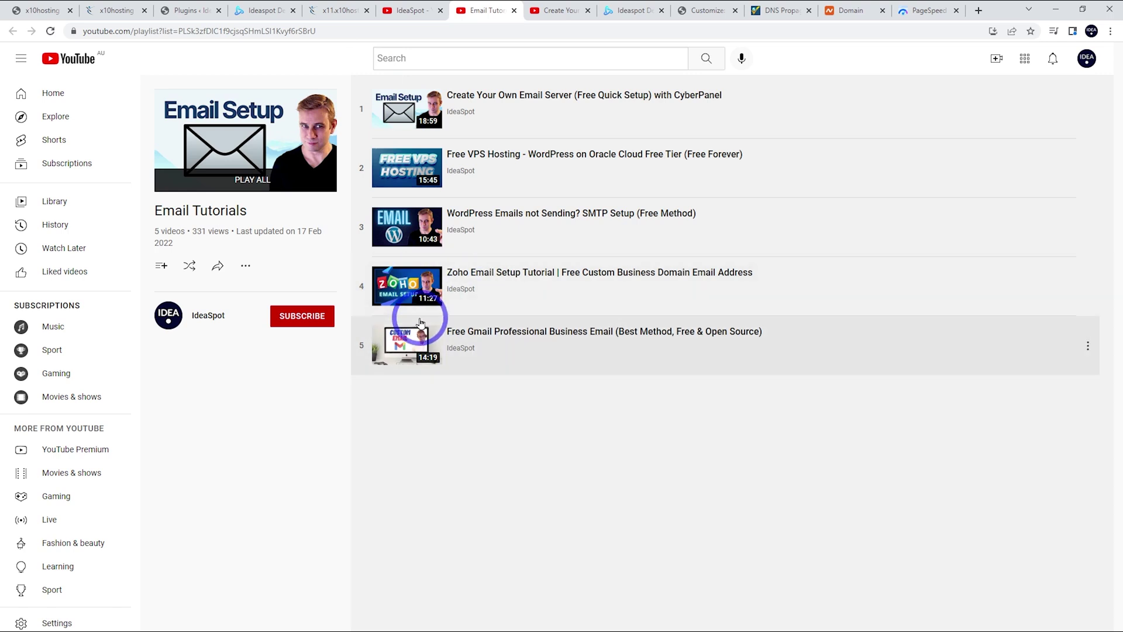
pyautogui.click(338, 10)
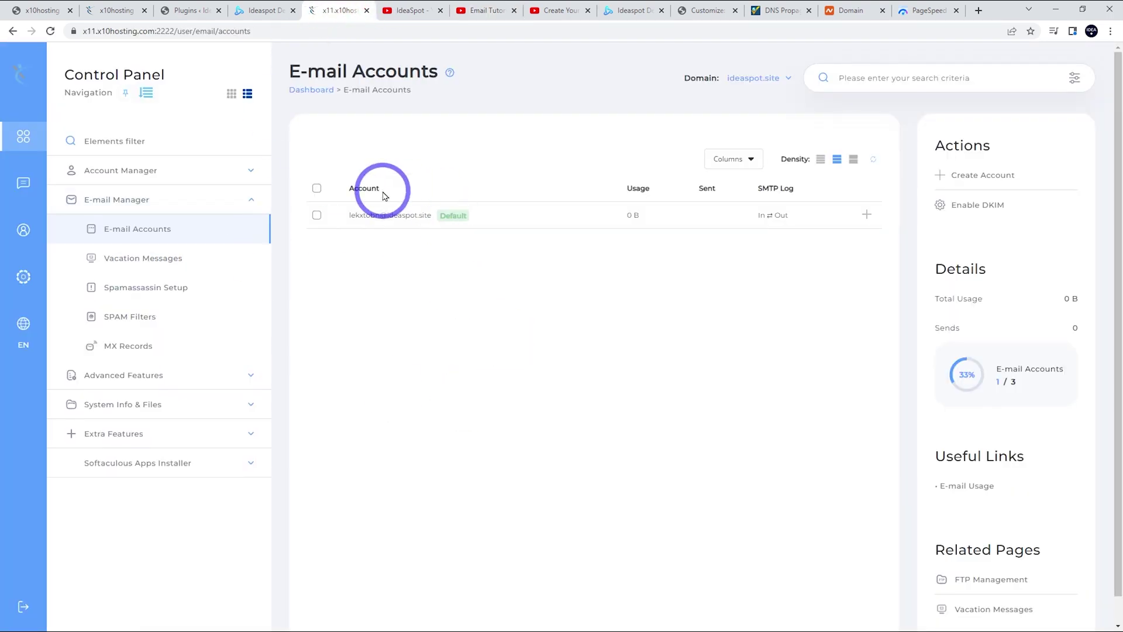
pyautogui.click(471, 10)
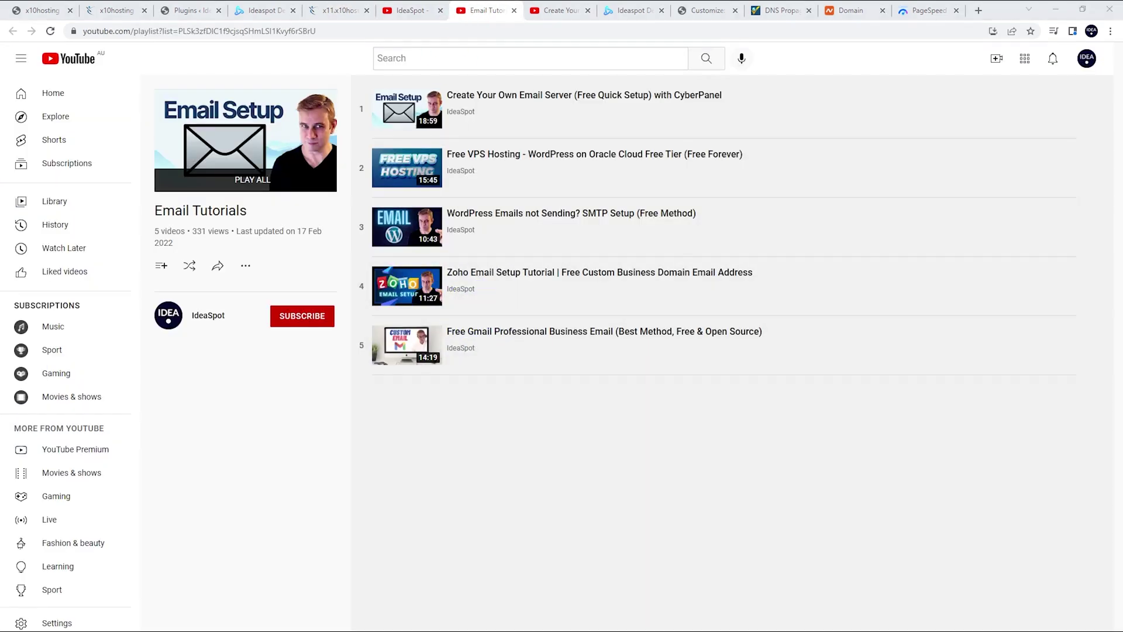
pyautogui.click(257, 10)
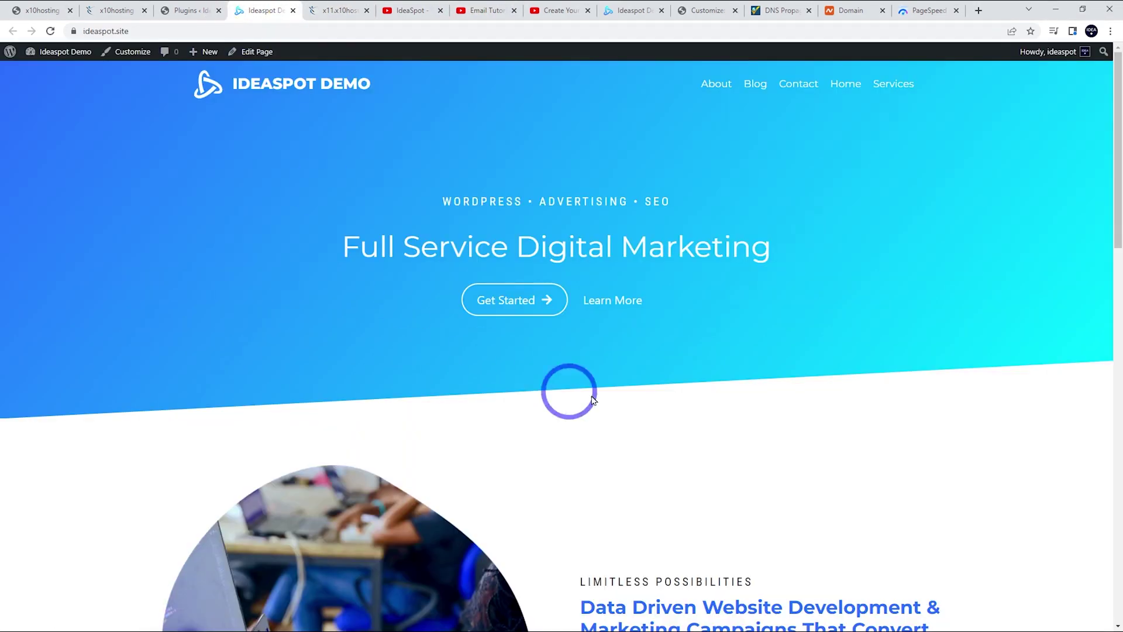